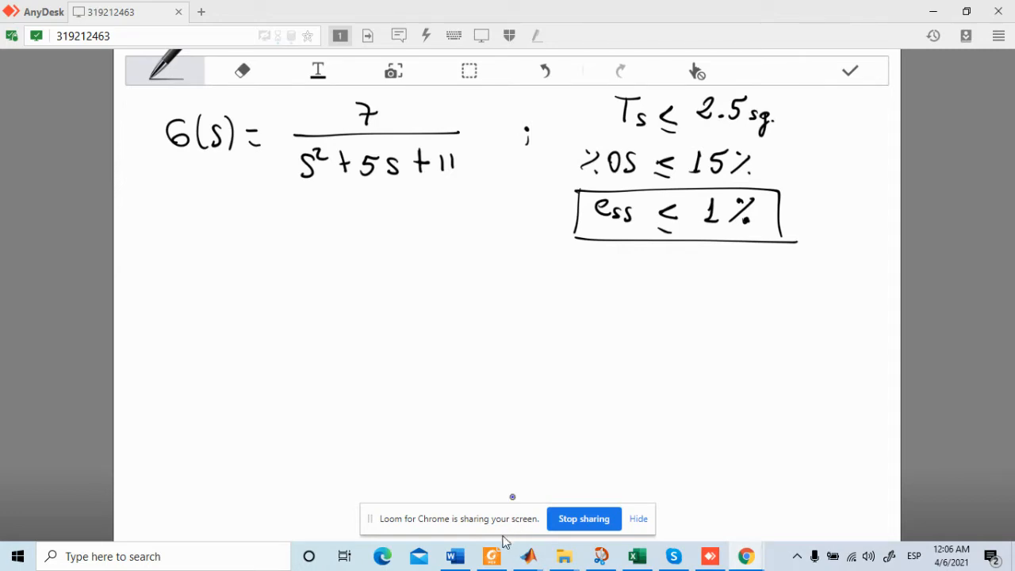
# - Switch to Foxit Reader and look through the cover and opening pages of the Control Systems Engineering textbook
pyautogui.click(492, 559)
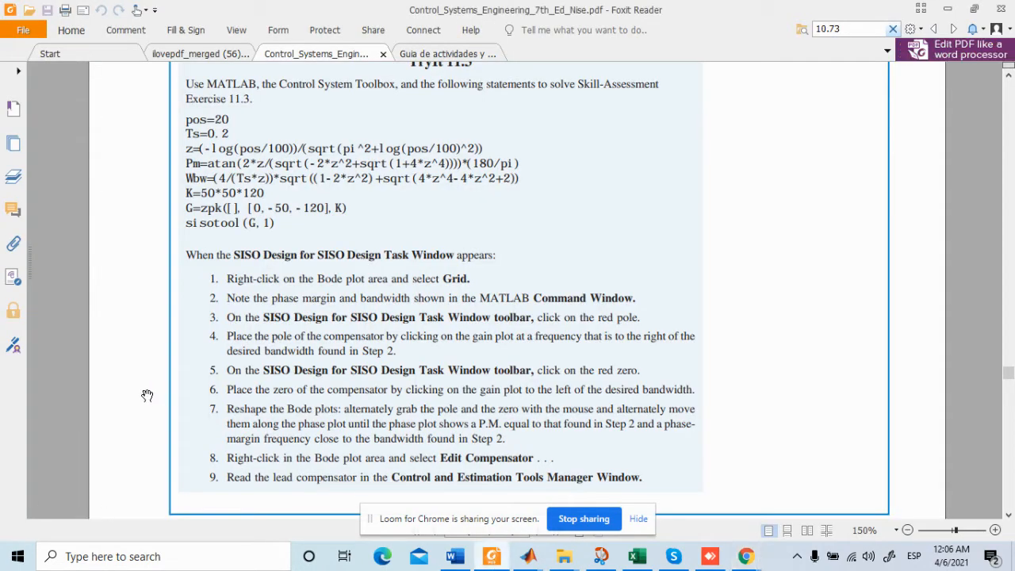
pyautogui.press('Home')
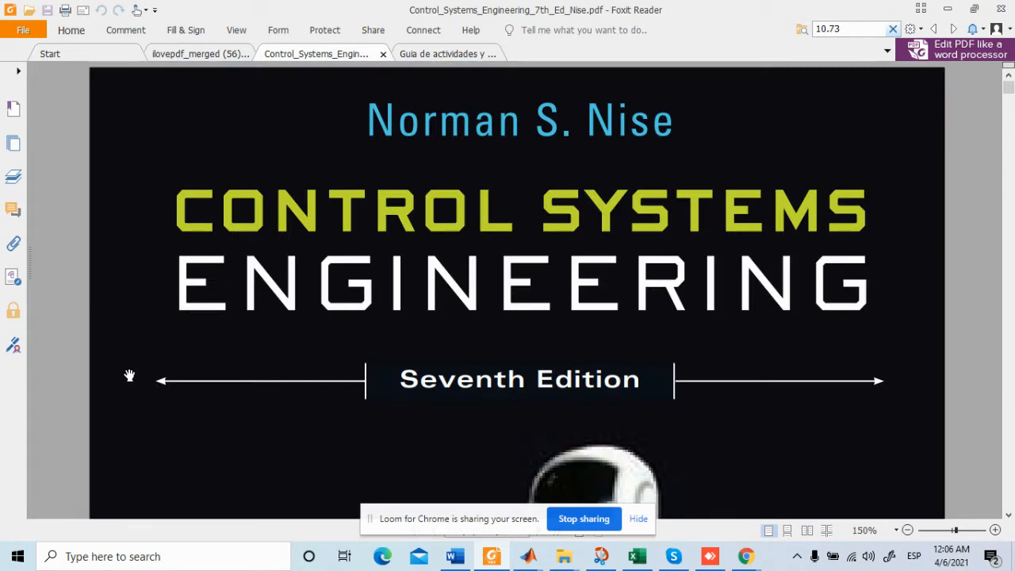
pyautogui.scroll(-3, 129, 375)
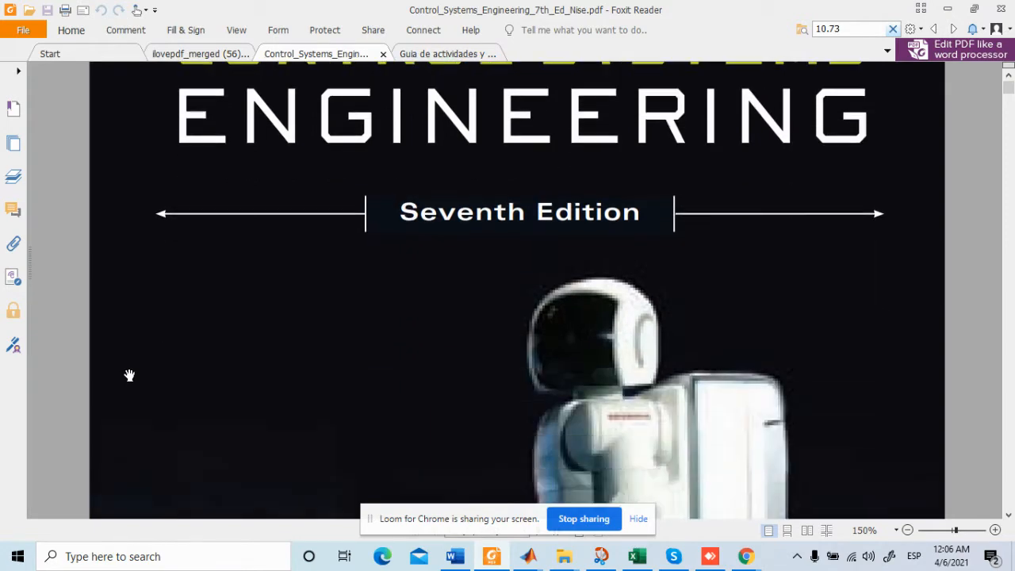
pyautogui.scroll(-5, 129, 375)
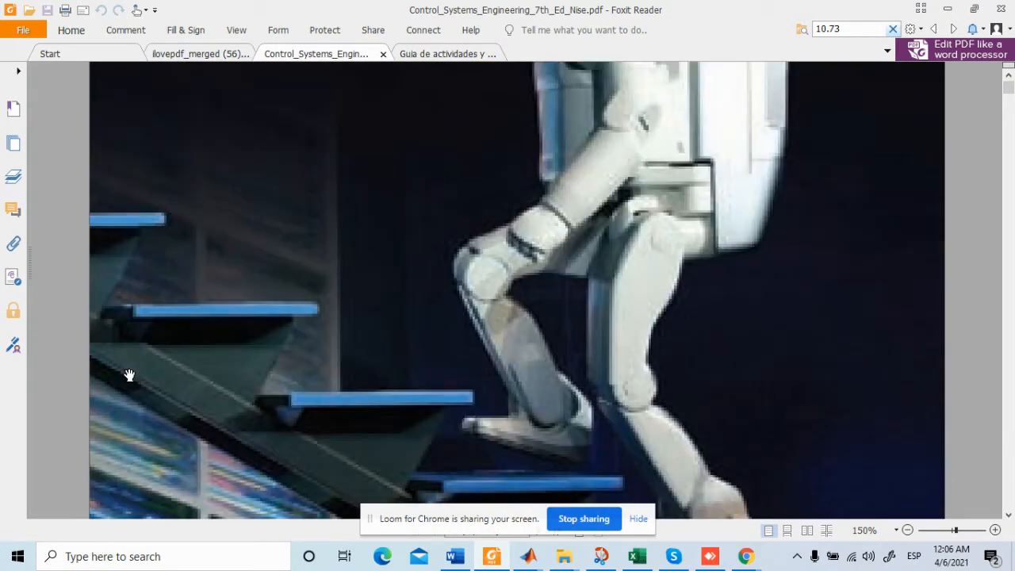
pyautogui.scroll(-4, 129, 375)
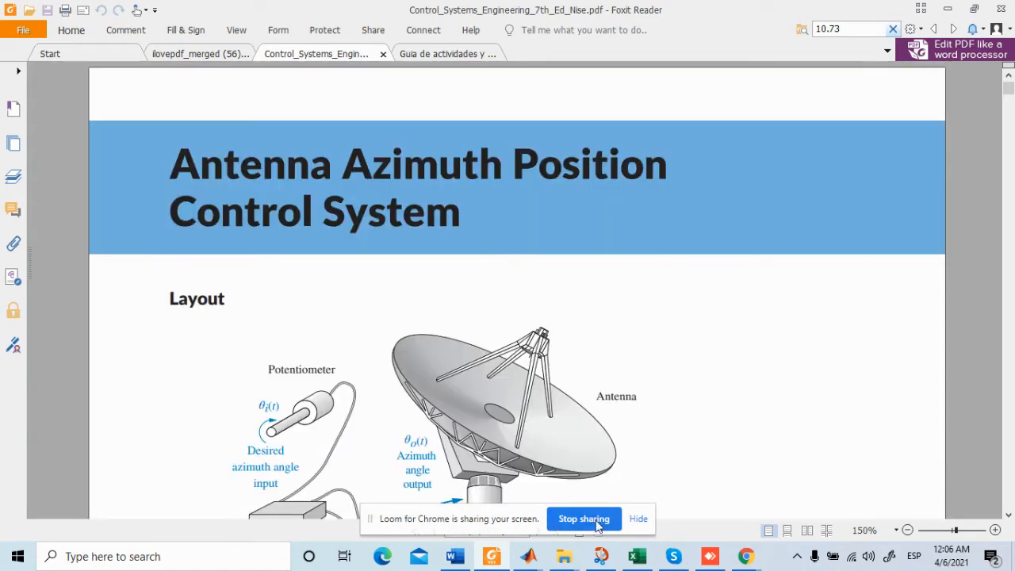
# - Hide the screen-sharing notice and go to page 176 to view overshoot and damping ratio equations (4.38) and (4.39)
pyautogui.click(639, 522)
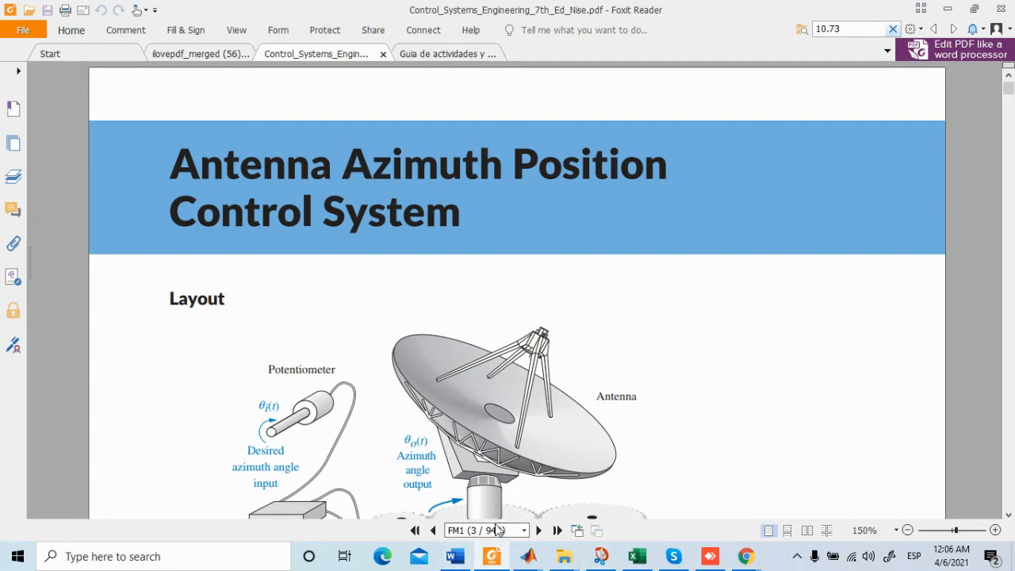
pyautogui.click(497, 529)
pyautogui.write('176')
pyautogui.press('Return')
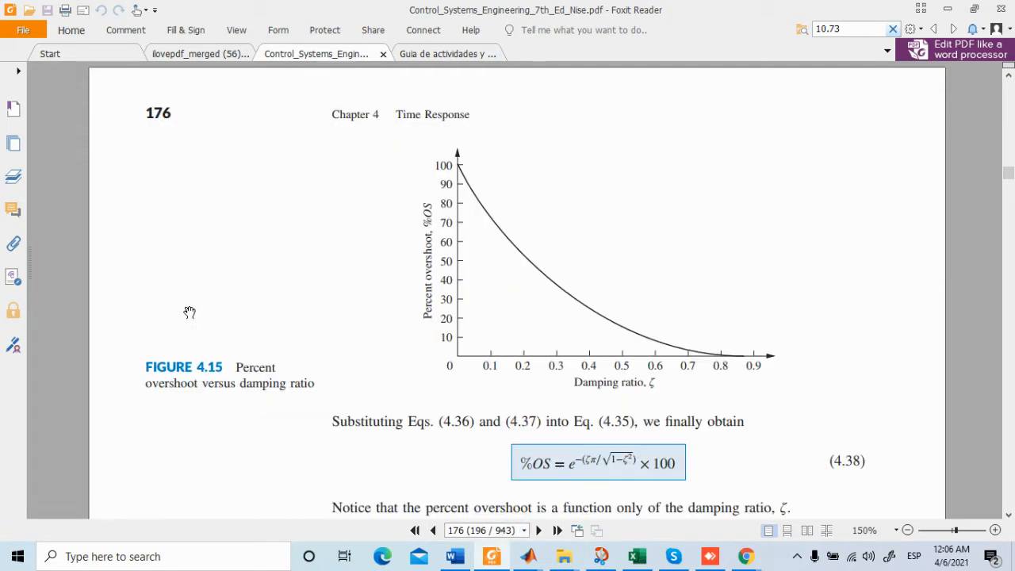
pyautogui.scroll(-6, 189, 312)
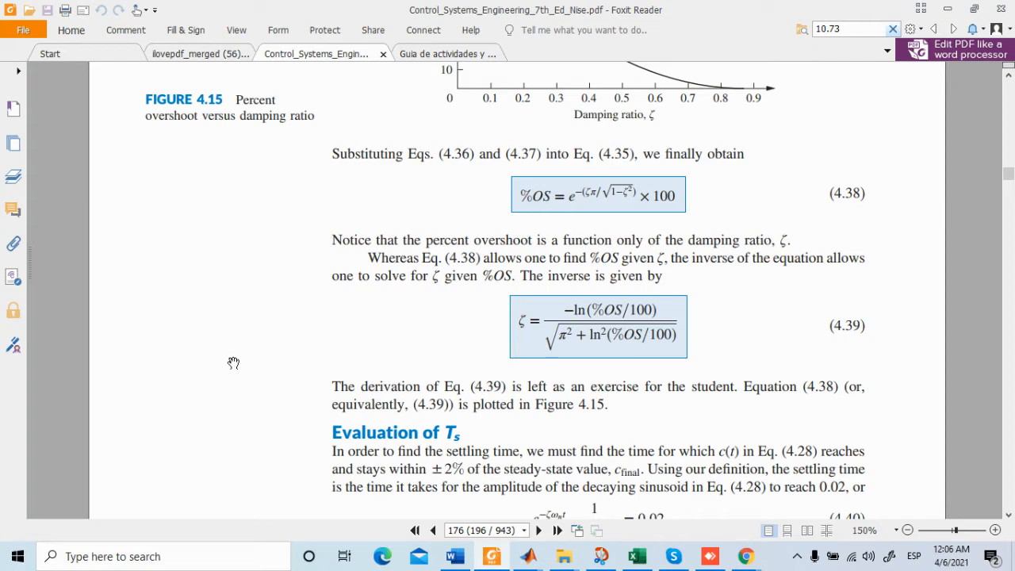
# - Go to page 572 and view the bandwidth equations (10.55) and (10.56) for settling time and peak time
pyautogui.click(475, 531)
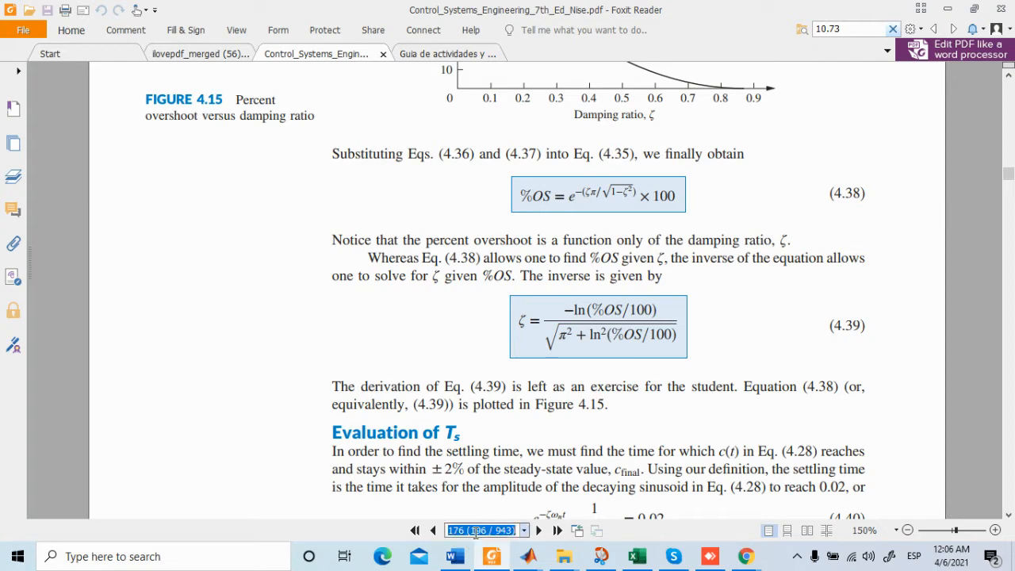
pyautogui.write('572')
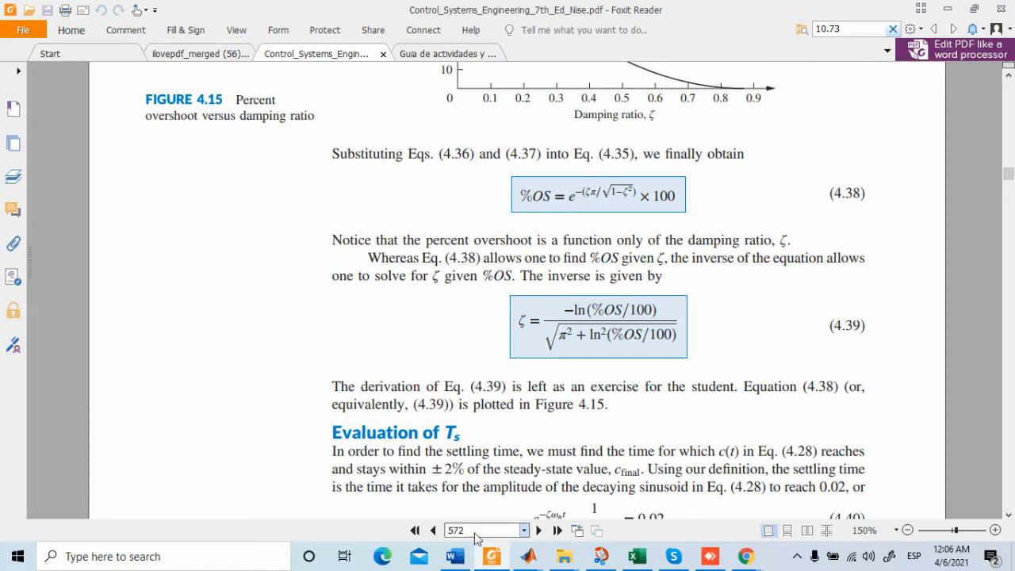
pyautogui.press('Return')
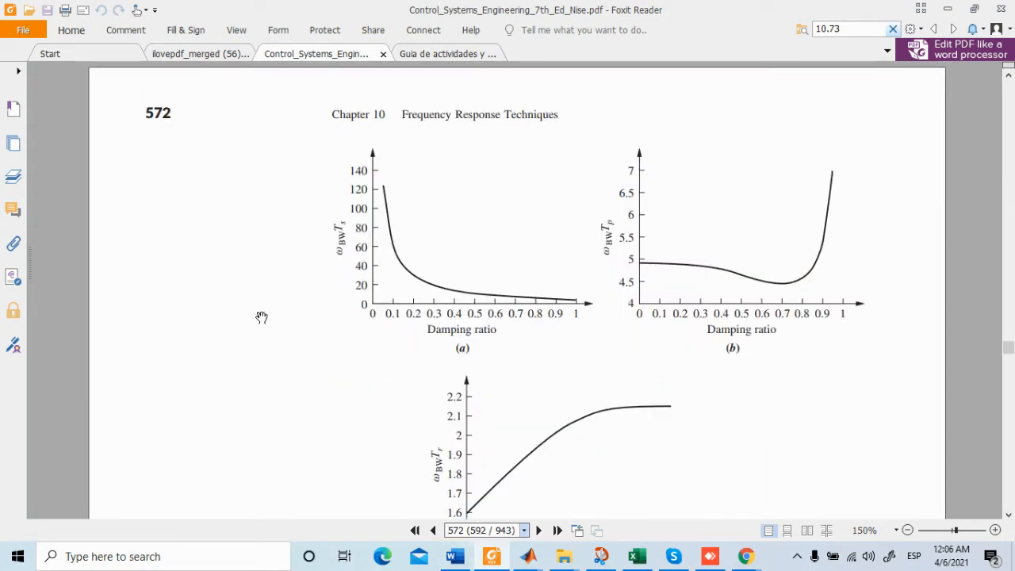
pyautogui.scroll(-1, 262, 317)
pyautogui.scroll(-10, 261, 317)
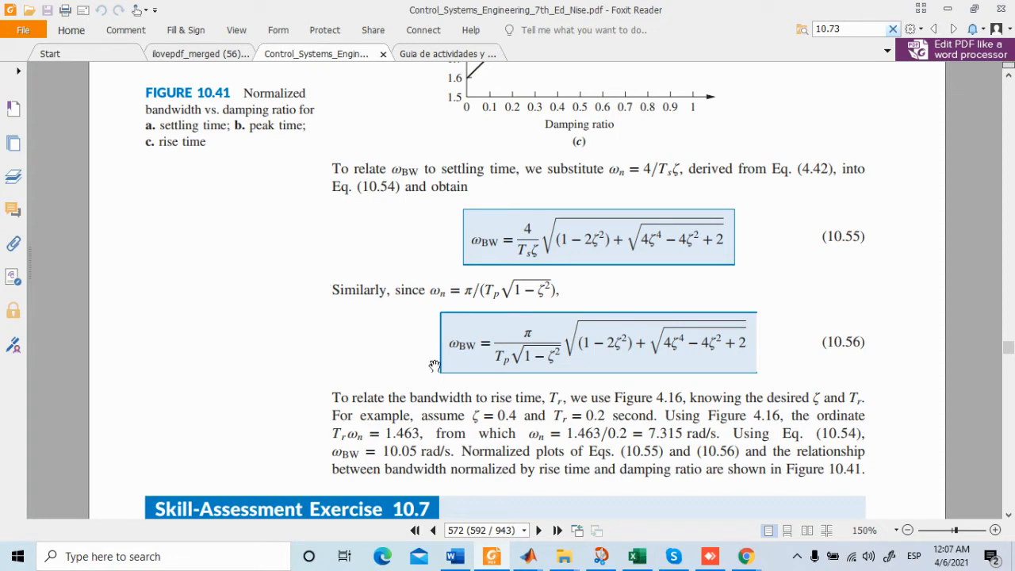
# - Go to page 580 and view equation (10.73) relating phase margin to damping ratio
pyautogui.click(493, 531)
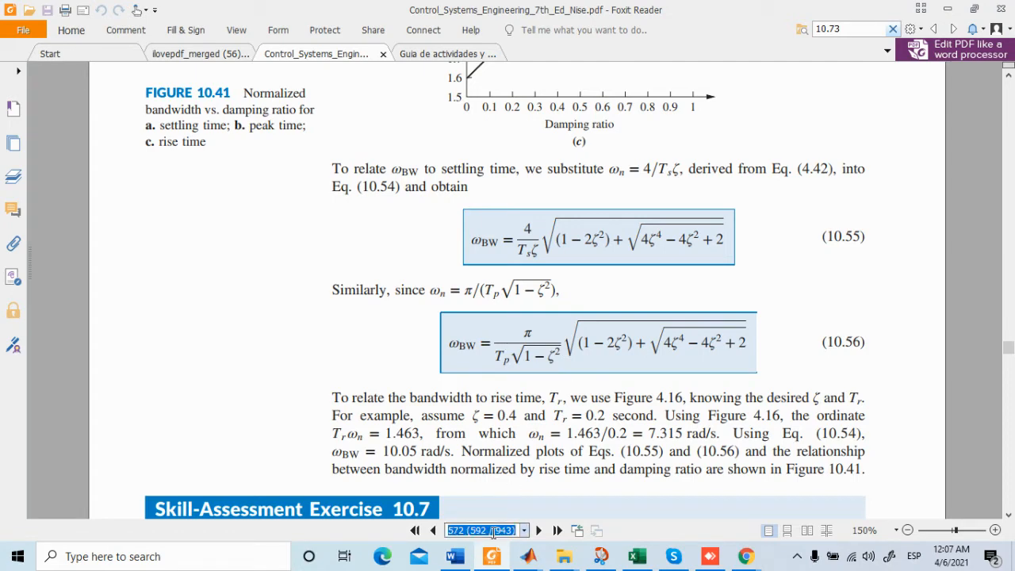
pyautogui.write('580')
pyautogui.press('Return')
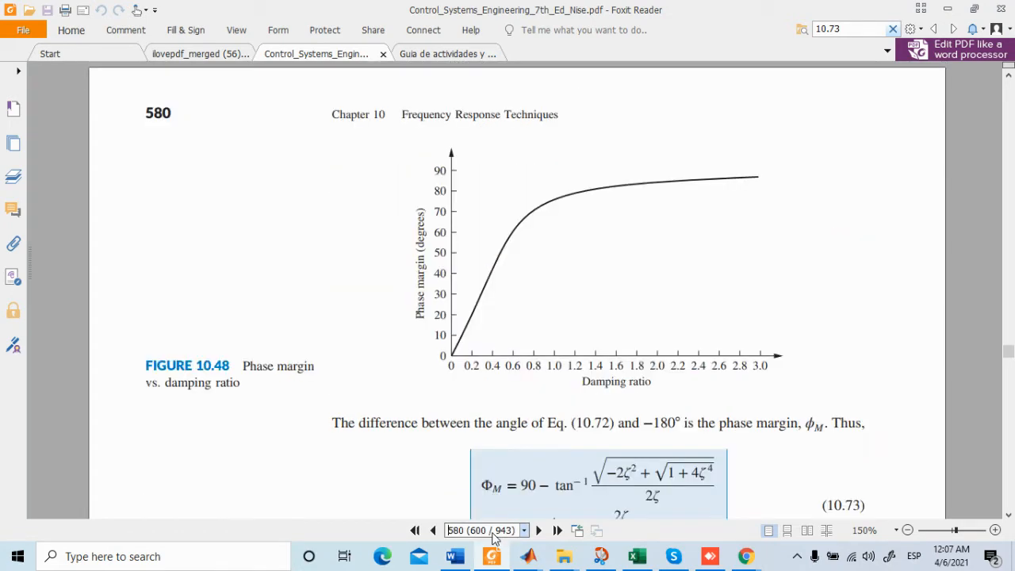
pyautogui.scroll(-3, 304, 312)
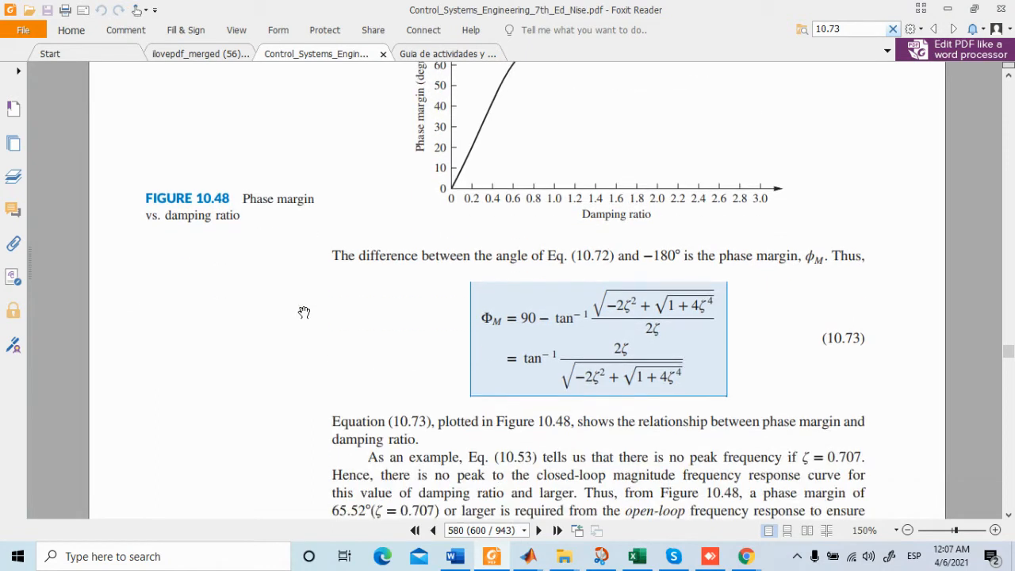
pyautogui.scroll(-1, 304, 313)
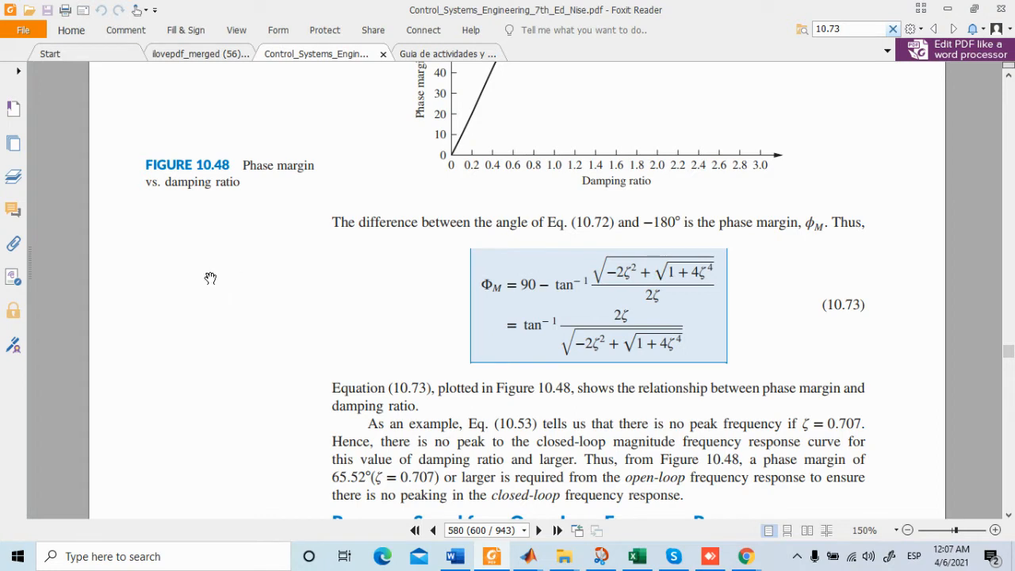
# - Go to page 629 and examine Skill-Assessment Exercise 11.3, briefly highlighting its settling-time specification
pyautogui.click(452, 530)
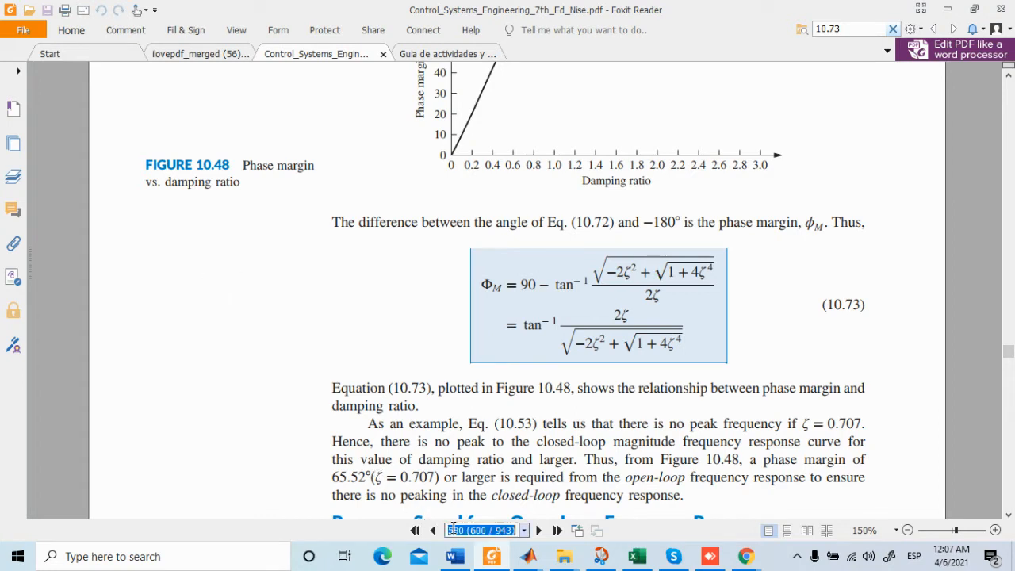
pyautogui.write('639')
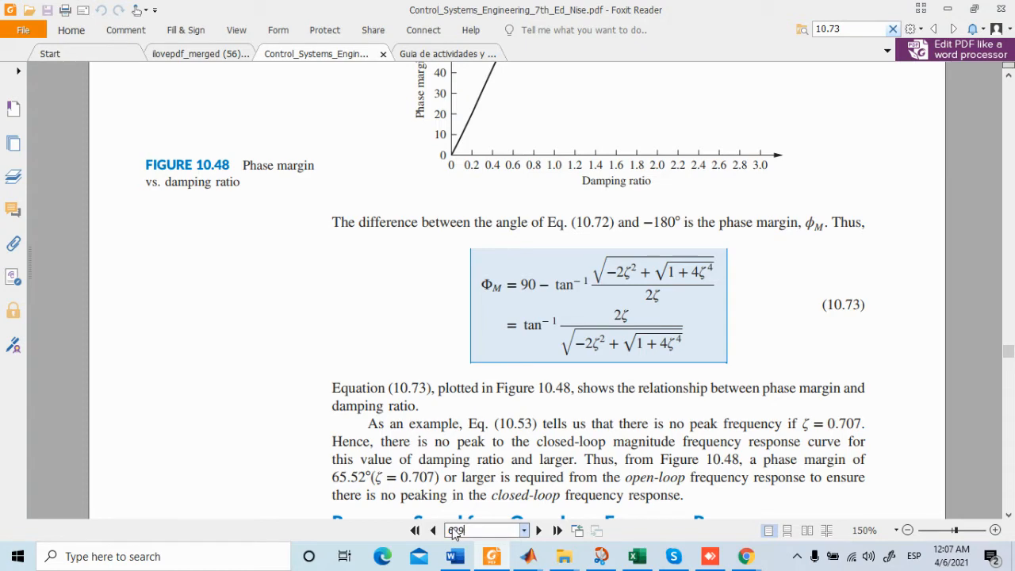
pyautogui.press('Return')
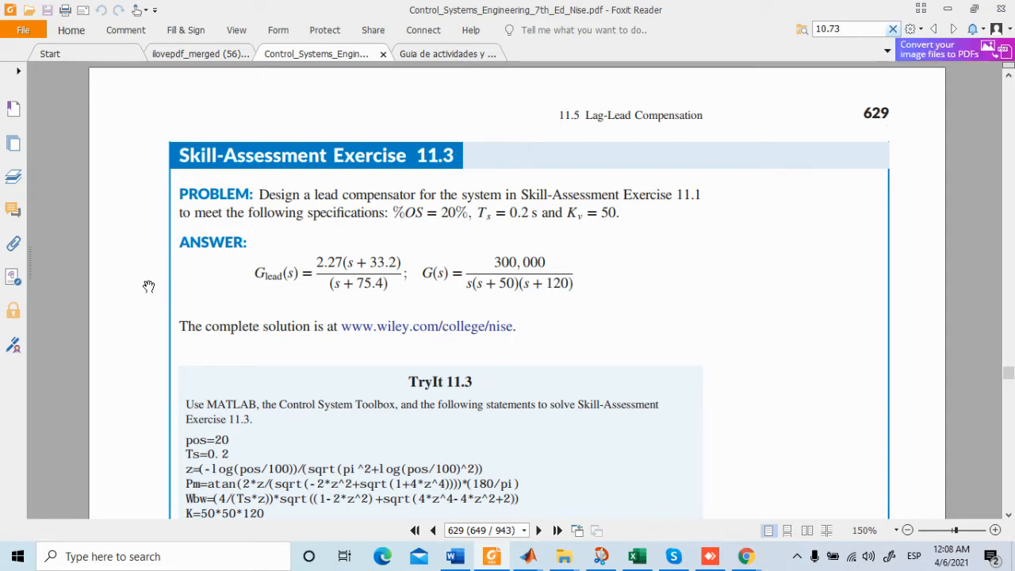
pyautogui.scroll(-2, 148, 286)
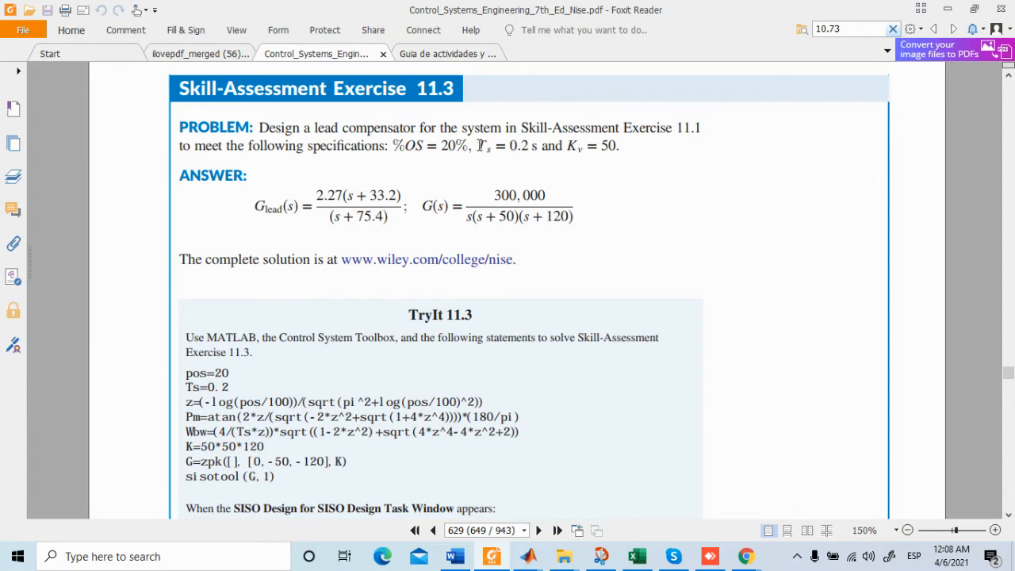
pyautogui.moveTo(481, 146); pyautogui.dragTo(537, 150)
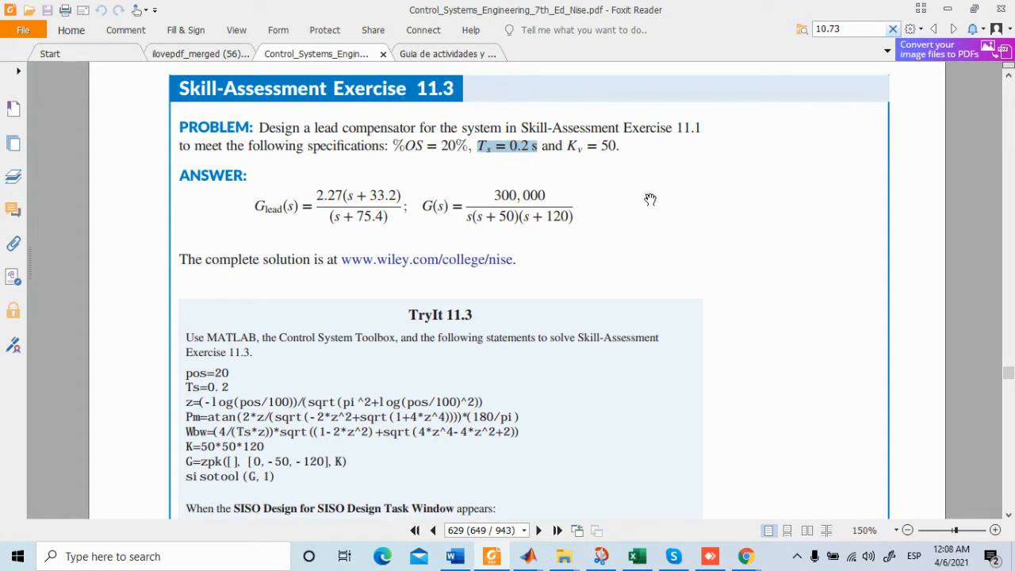
pyautogui.click(728, 233)
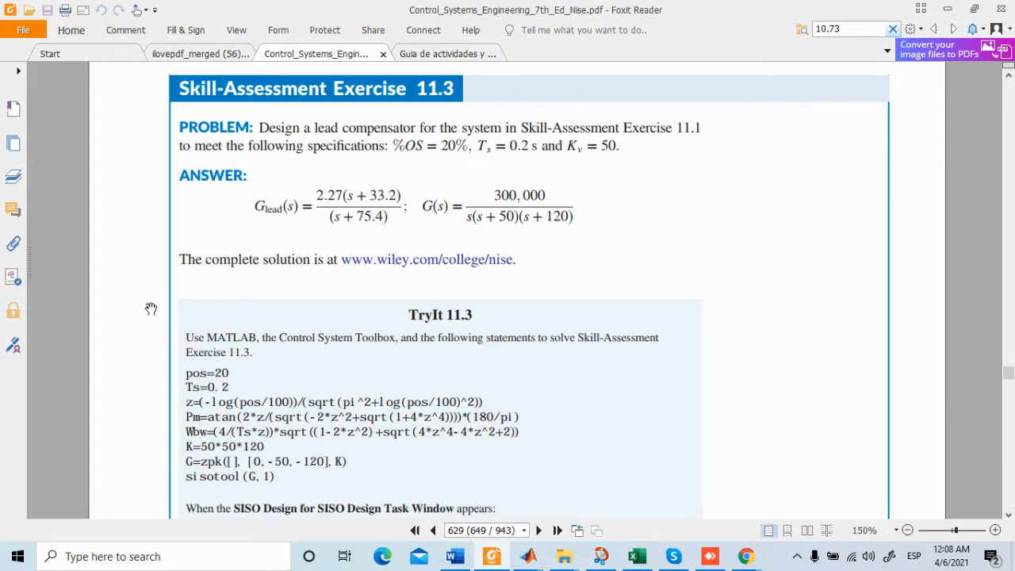
# - Bring the TryIt 11.3 box into view, briefly highlight its MATLAB statements, and clear the selection
pyautogui.scroll(-5, 151, 308)
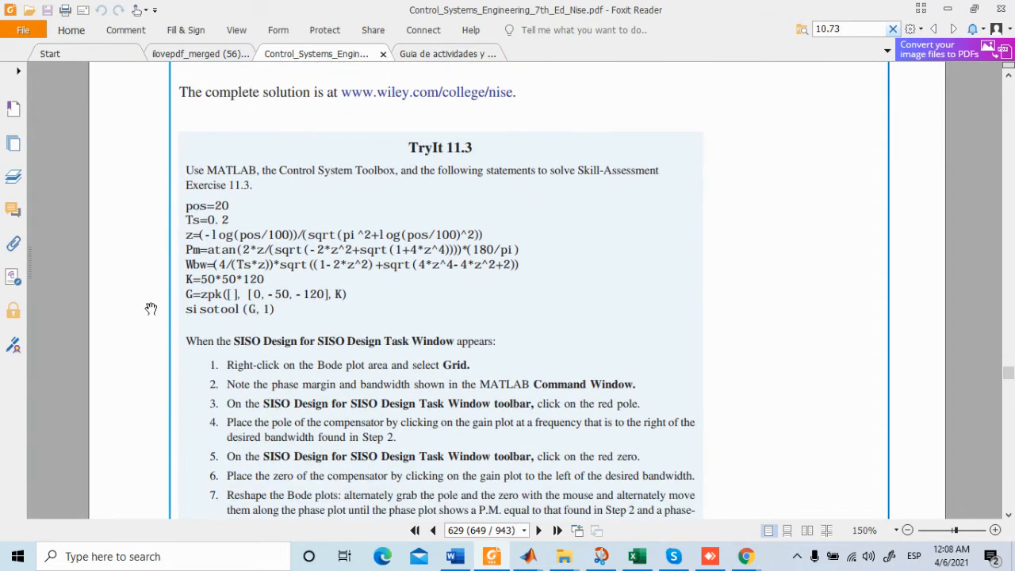
pyautogui.scroll(-1, 150, 308)
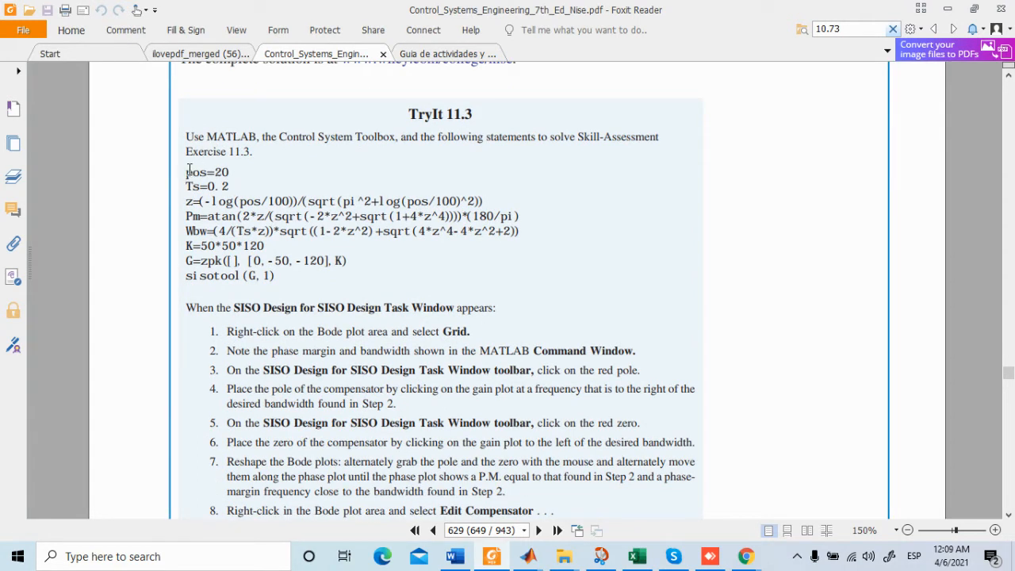
pyautogui.moveTo(187, 173); pyautogui.dragTo(276, 379)
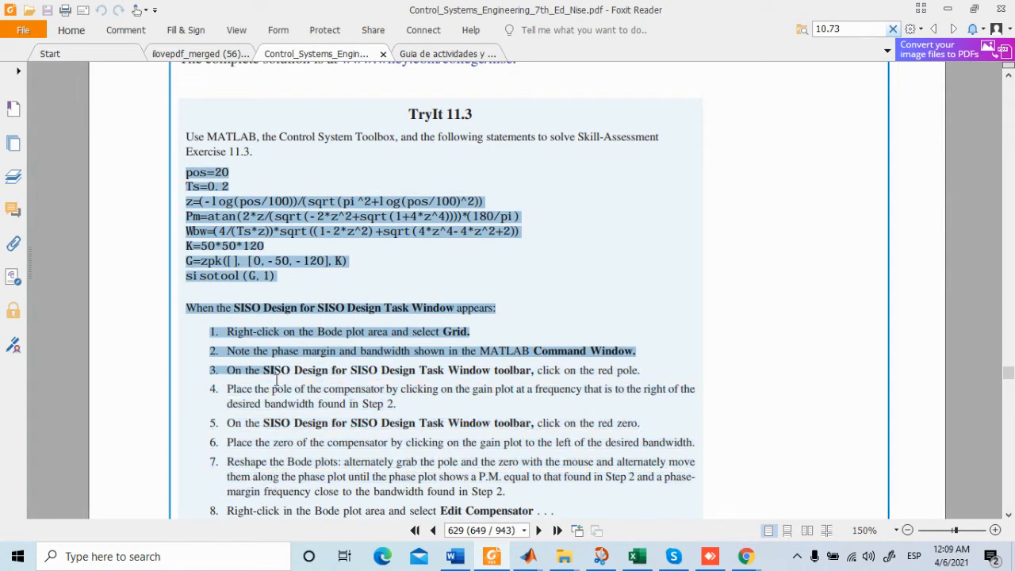
pyautogui.click(150, 316)
pyautogui.scroll(-1, 150, 315)
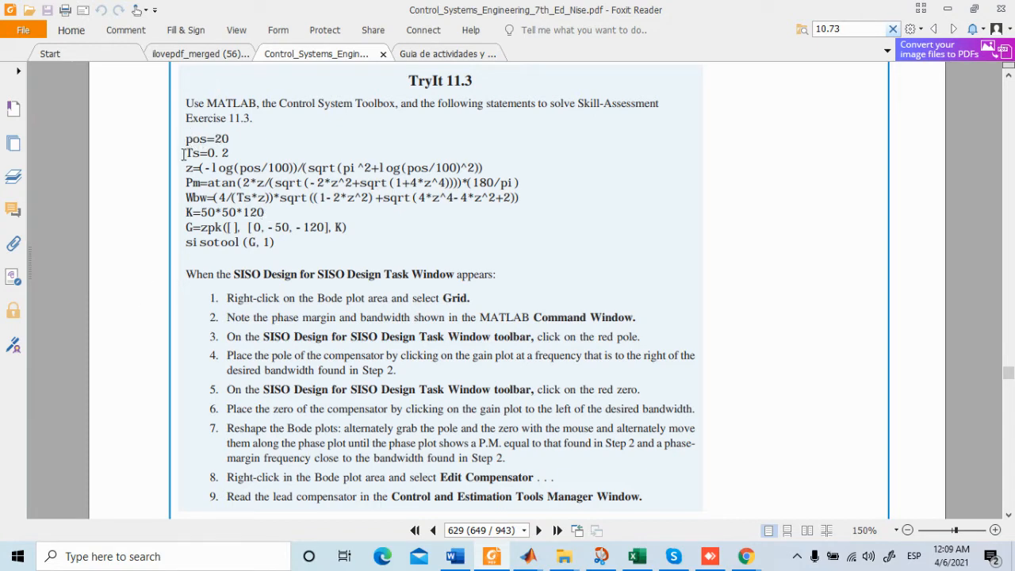
# - Highlight the TryIt 11.3 MATLAB statements progressively from pos=20 to sisotool(G,1), continuing through the nine SISO design steps
pyautogui.moveTo(185, 139); pyautogui.dragTo(497, 160)
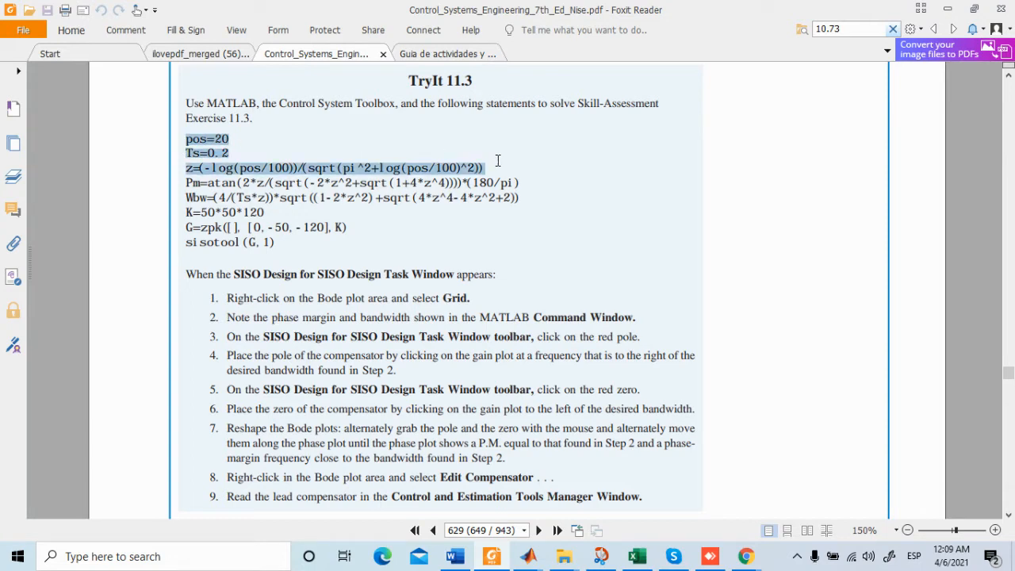
pyautogui.moveTo(498, 161); pyautogui.dragTo(531, 180)
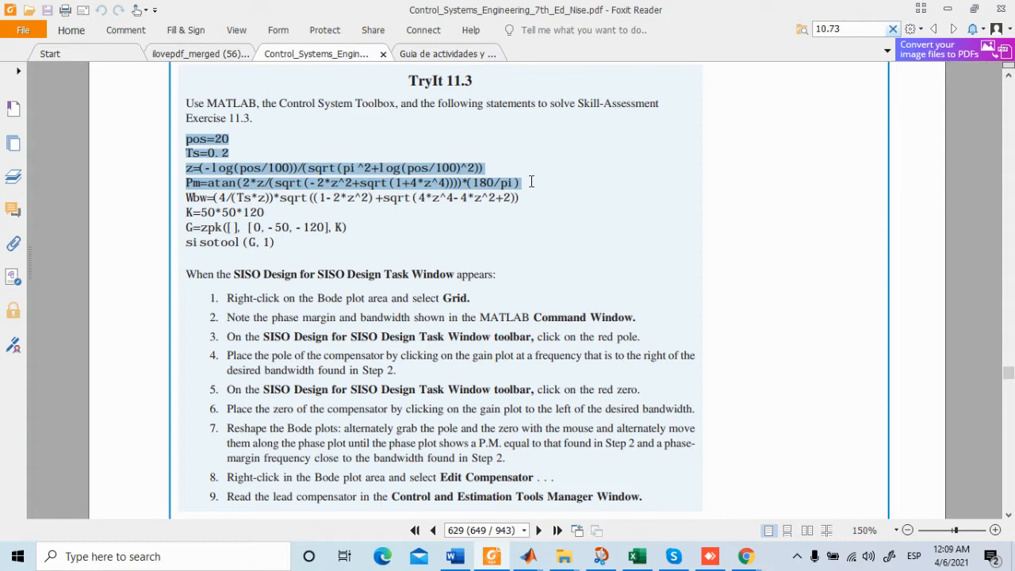
pyautogui.moveTo(531, 182); pyautogui.dragTo(531, 199)
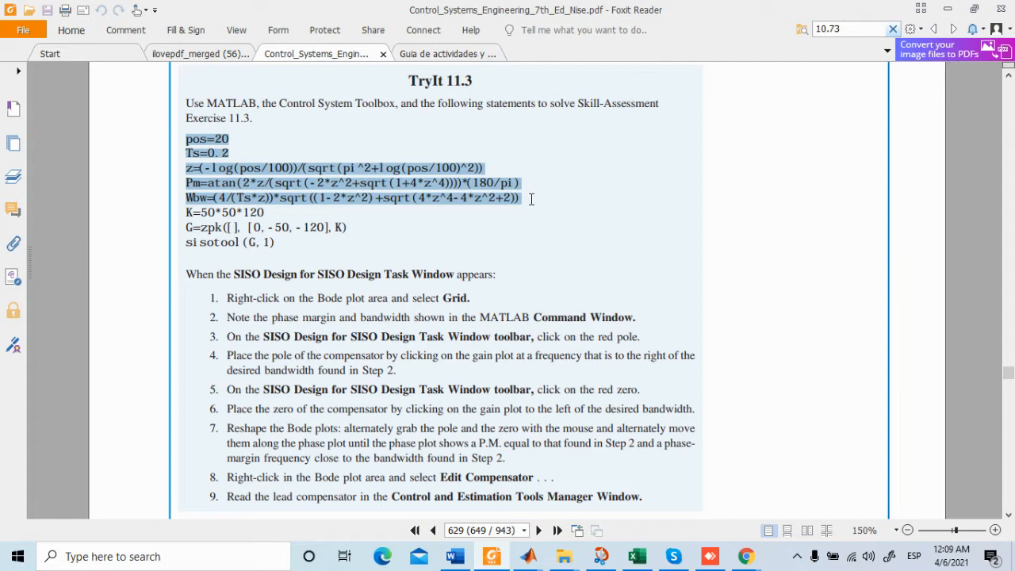
pyautogui.moveTo(531, 199); pyautogui.dragTo(504, 241)
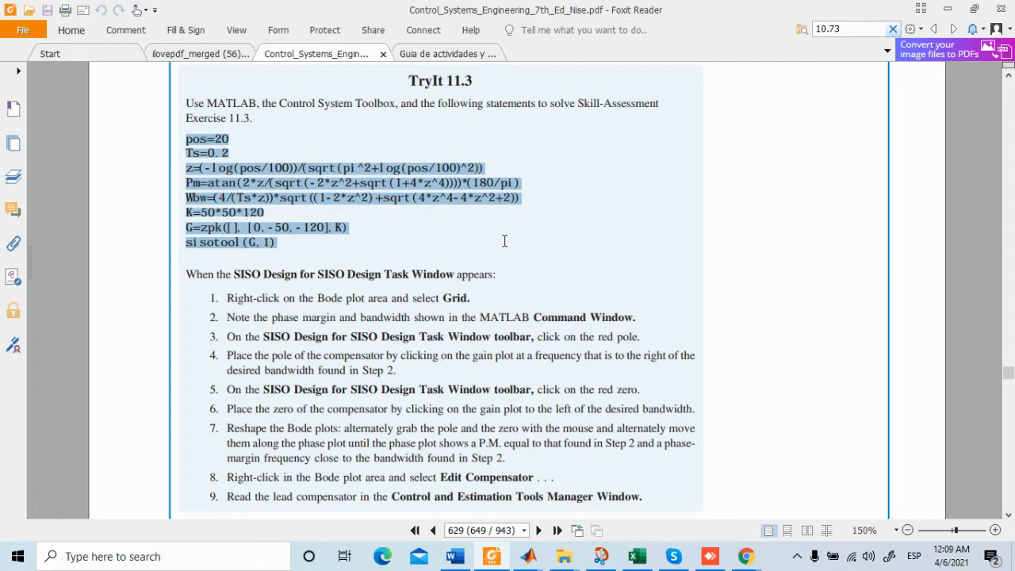
pyautogui.moveTo(505, 240); pyautogui.dragTo(649, 496)
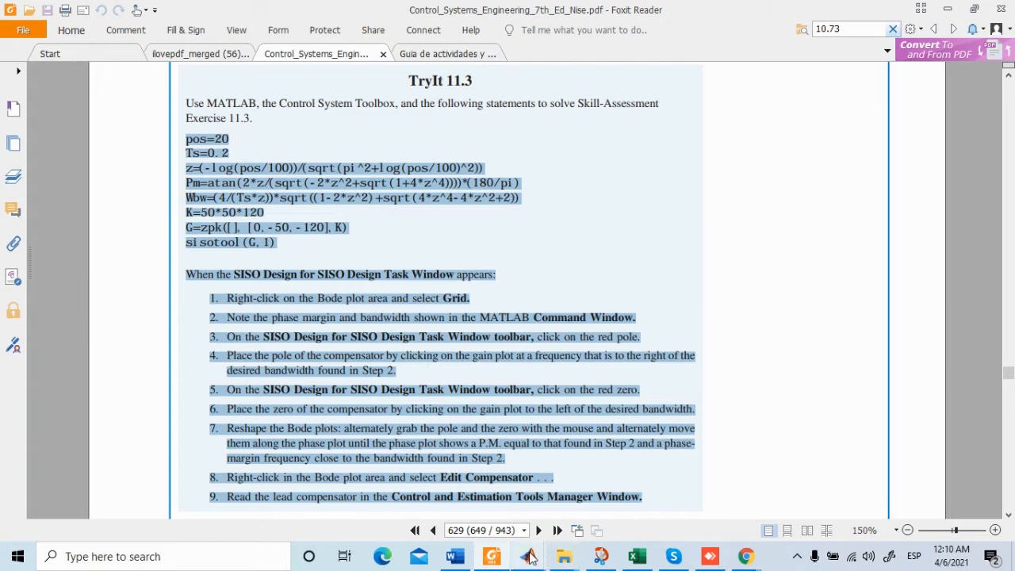
# - Close MATLAB's Figure 1 and Control System Designer windows without saving the designer session
pyautogui.moveTo(530, 557)
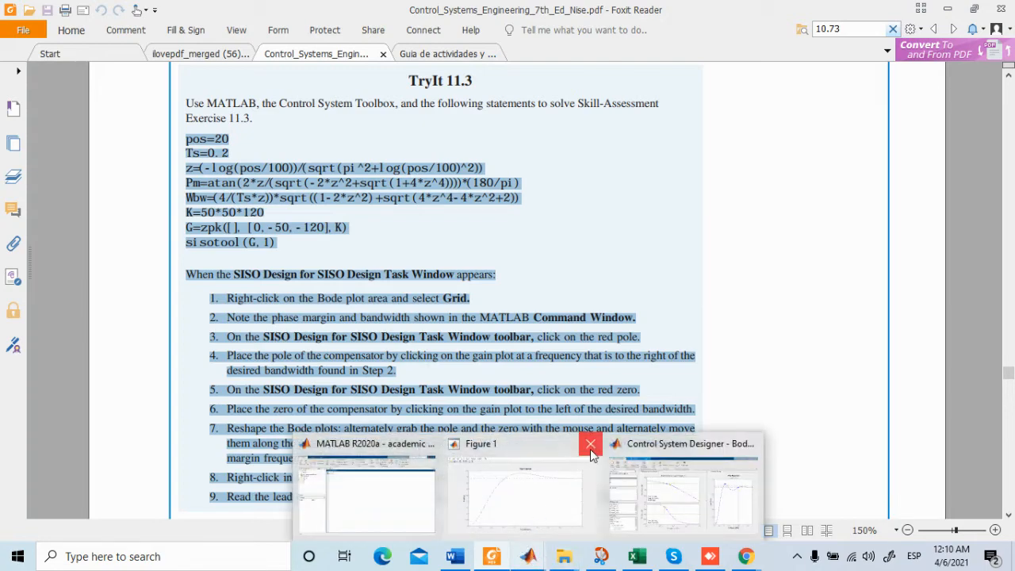
pyautogui.click(590, 447)
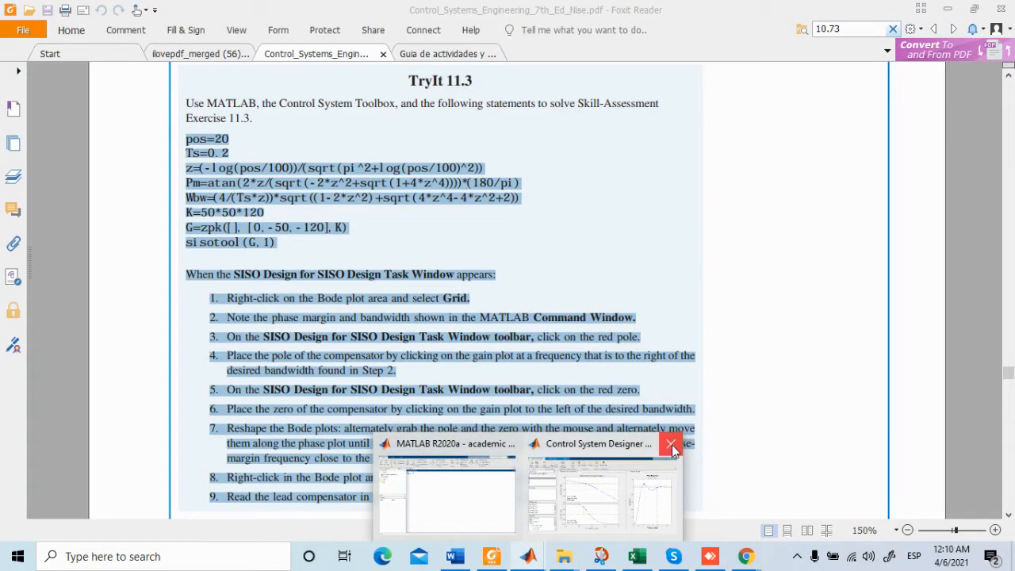
pyautogui.click(670, 445)
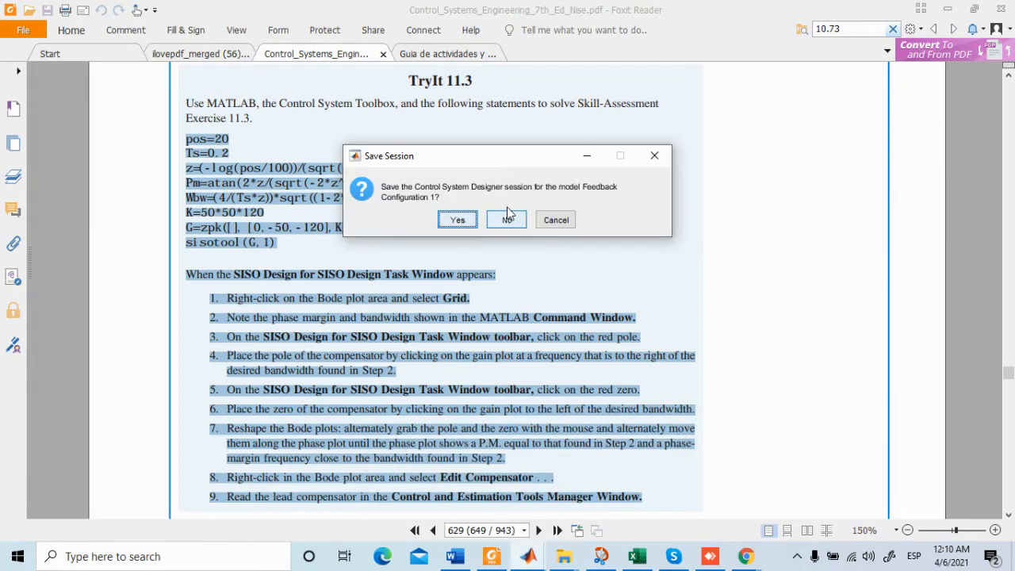
pyautogui.click(508, 220)
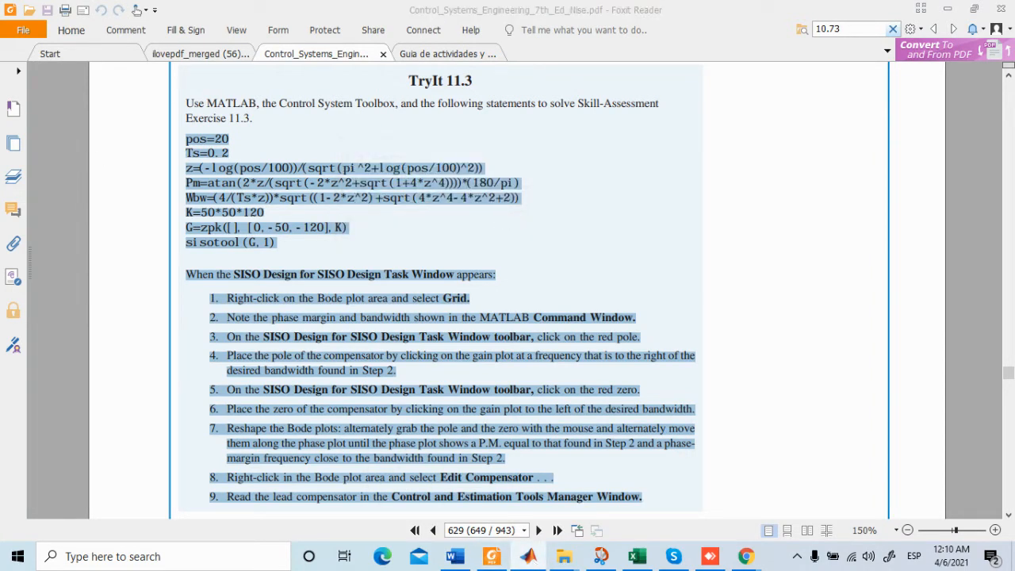
# - Switch to MATLAB and define the plant as G = tf(7, [1 5 11]) in the Command Window
pyautogui.click(528, 555)
pyautogui.doubleClick(557, 139)
pyautogui.write('G')
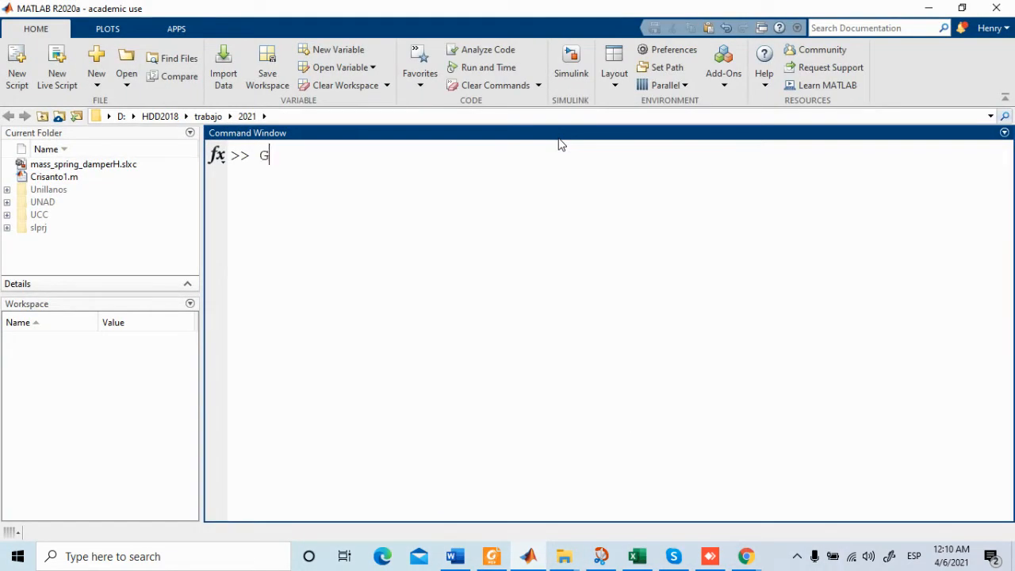
pyautogui.write(' =')
pyautogui.press('Up')
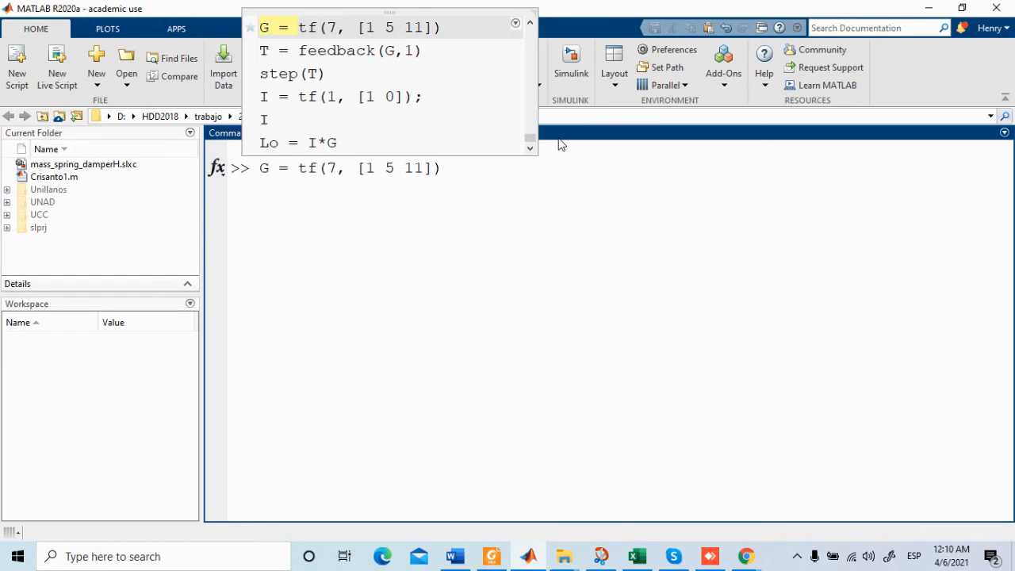
pyautogui.press('Return')
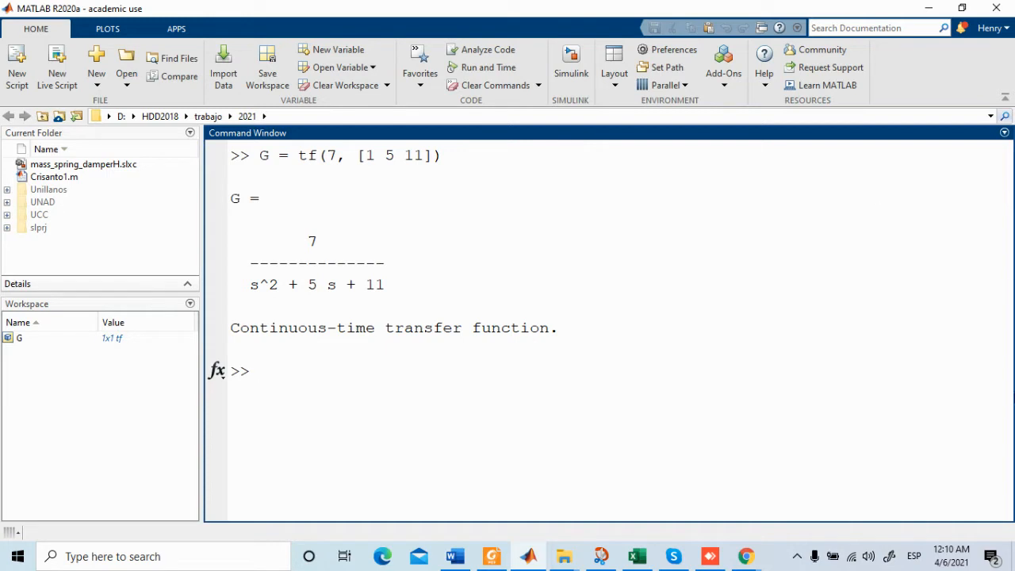
# - Switch to the AnyDesk whiteboard and draw a 1/s block connected by an arrow to a G(s) block below the plant equation
pyautogui.click(710, 557)
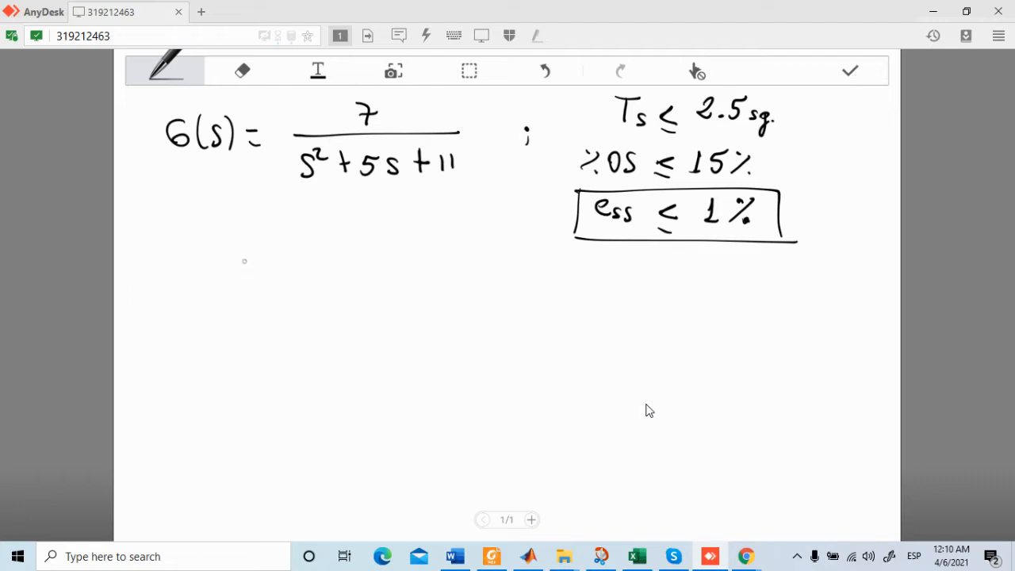
pyautogui.moveTo(245, 259)
pyautogui.mouseDown()
pyautogui.moveTo(245, 331)
pyautogui.moveTo(301, 314)
pyautogui.moveTo(252, 331)
pyautogui.mouseUp()
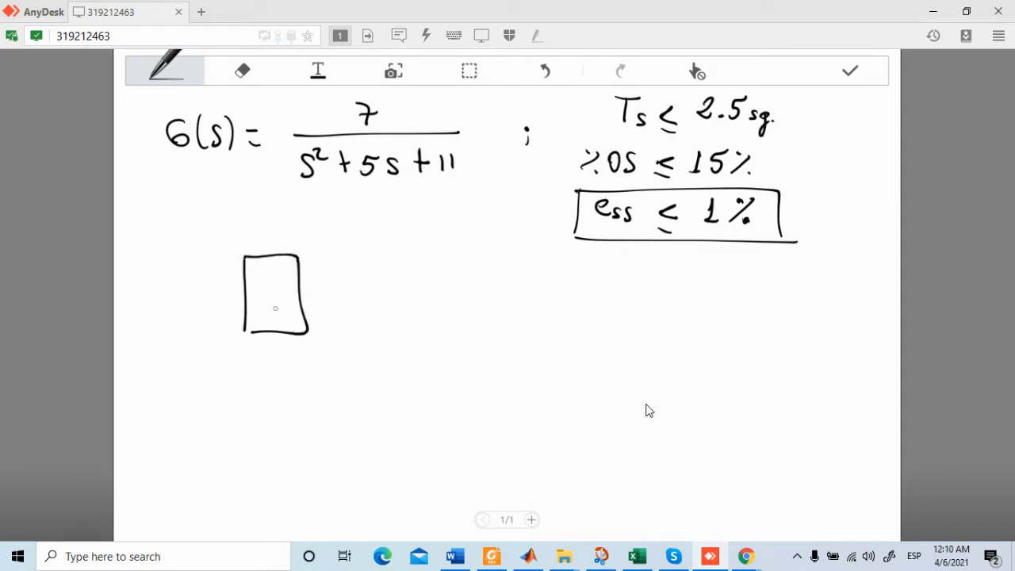
pyautogui.moveTo(265, 267); pyautogui.dragTo(267, 281)
pyautogui.moveTo(255, 290)
pyautogui.mouseDown()
pyautogui.moveTo(280, 290)
pyautogui.moveTo(264, 313)
pyautogui.moveTo(304, 291)
pyautogui.moveTo(332, 291)
pyautogui.moveTo(338, 337)
pyautogui.mouseUp()
pyautogui.moveTo(329, 256)
pyautogui.mouseDown()
pyautogui.moveTo(455, 310)
pyautogui.moveTo(332, 343)
pyautogui.mouseUp()
pyautogui.moveTo(376, 287)
pyautogui.mouseDown()
pyautogui.moveTo(370, 299)
pyautogui.moveTo(392, 309)
pyautogui.mouseUp()
pyautogui.moveTo(411, 291); pyautogui.dragTo(402, 311)
pyautogui.moveTo(416, 286); pyautogui.dragTo(418, 314)
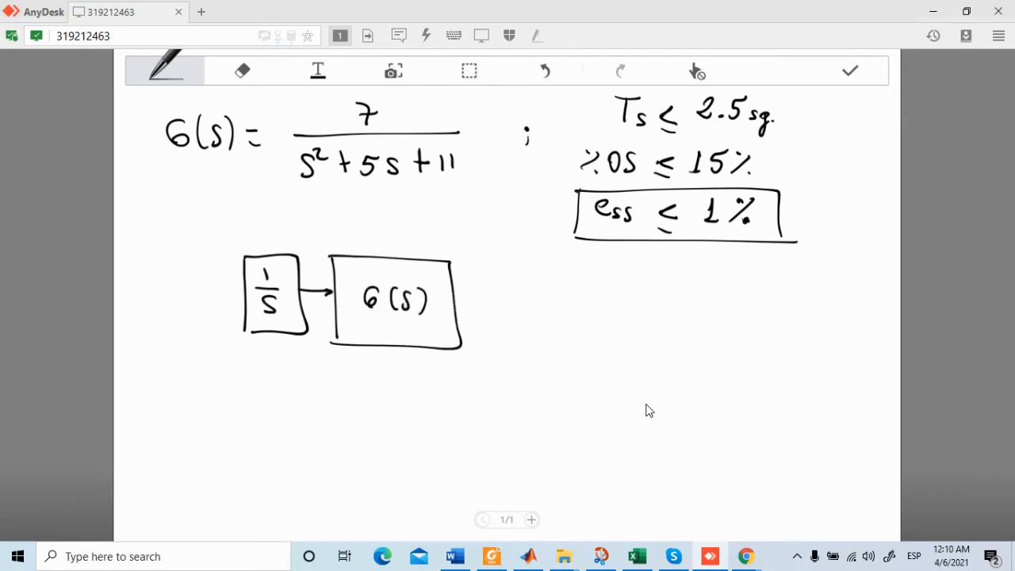
# - Draw an input arrow into the 1/s block and an output arrow out of the G(s) block
pyautogui.moveTo(207, 290); pyautogui.dragTo(240, 291)
pyautogui.moveTo(232, 287); pyautogui.dragTo(242, 291)
pyautogui.moveTo(455, 300); pyautogui.dragTo(482, 300)
pyautogui.moveTo(474, 306); pyautogui.dragTo(482, 300)
# - Change the pen colour to dark green and draw a brace labelled Lo above both blocks
pyautogui.click(166, 70)
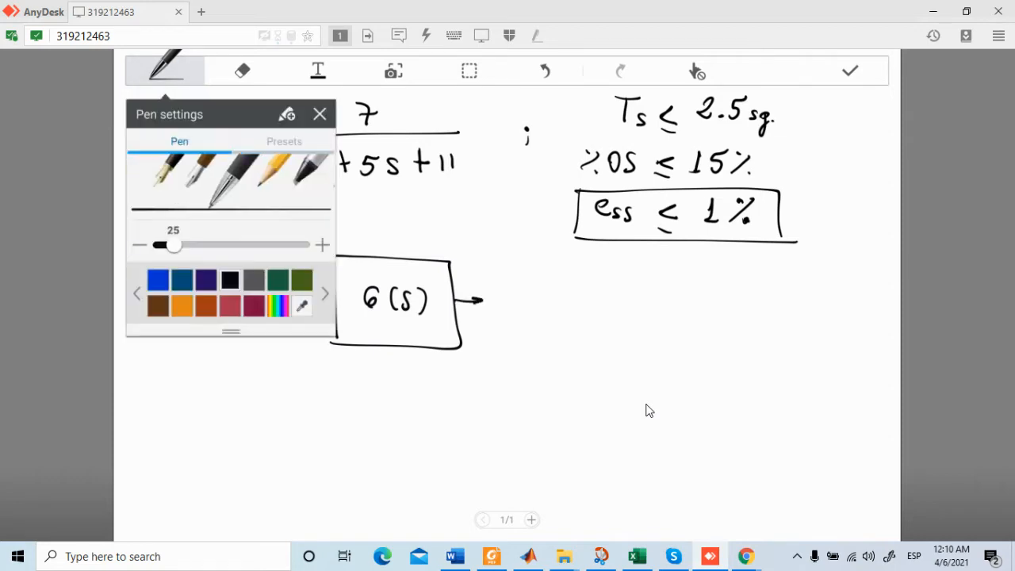
pyautogui.click(279, 280)
pyautogui.click(320, 114)
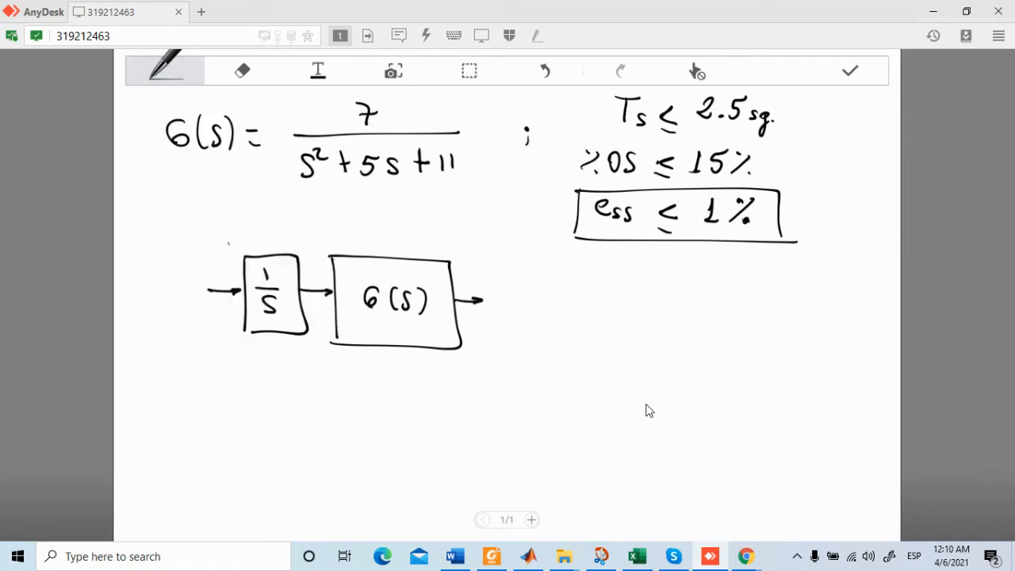
pyautogui.moveTo(228, 262)
pyautogui.mouseDown()
pyautogui.moveTo(238, 242)
pyautogui.moveTo(339, 237)
pyautogui.moveTo(449, 238)
pyautogui.moveTo(454, 258)
pyautogui.mouseUp()
pyautogui.moveTo(335, 197)
pyautogui.mouseDown()
pyautogui.moveTo(331, 209)
pyautogui.moveTo(347, 217)
pyautogui.mouseUp()
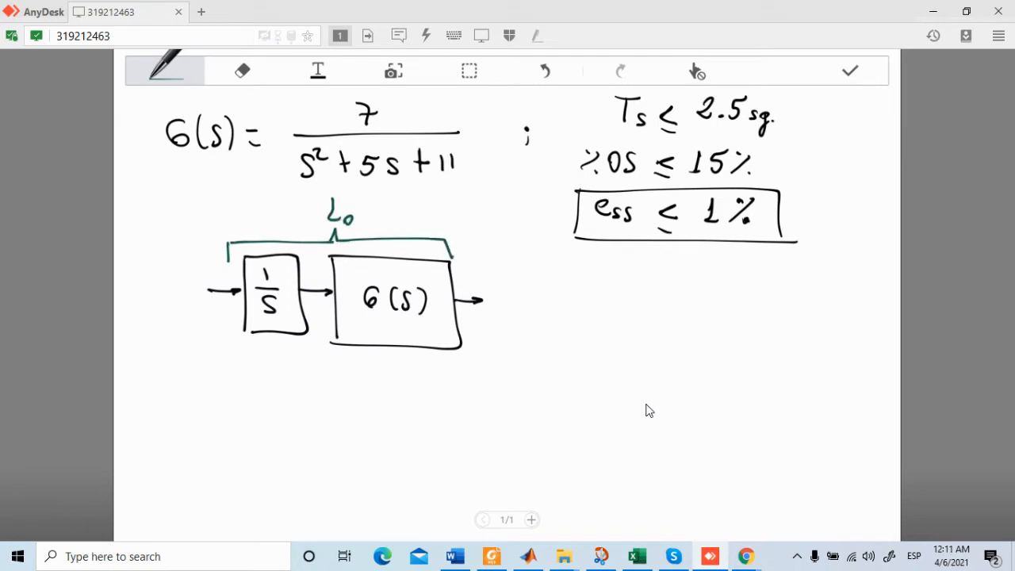
# - Select the whole block diagram with its Lo brace and move it slightly down and to the right
pyautogui.click(469, 70)
pyautogui.moveTo(171, 184); pyautogui.dragTo(515, 386)
pyautogui.moveTo(380, 293); pyautogui.dragTo(414, 354)
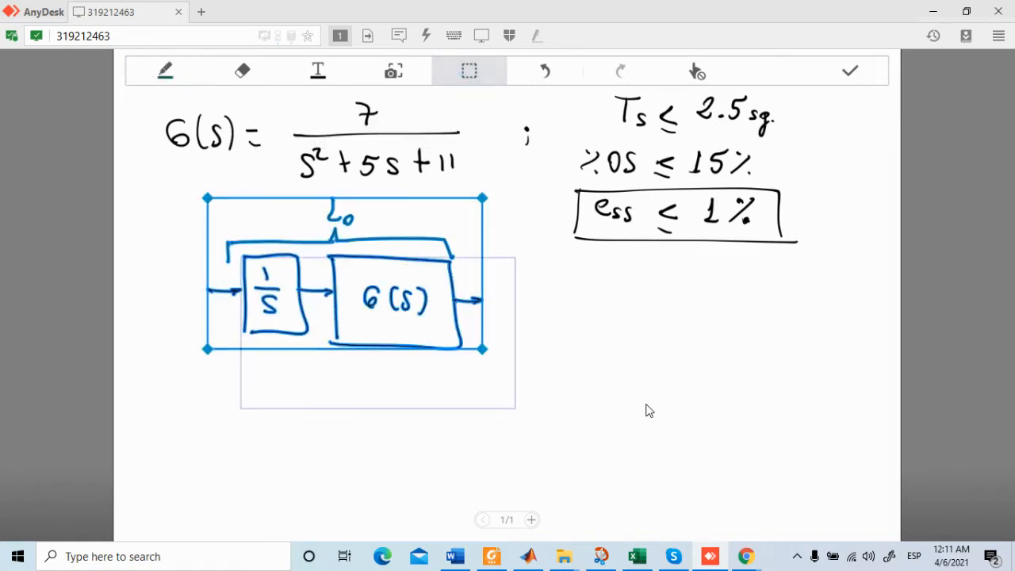
pyautogui.click(646, 410)
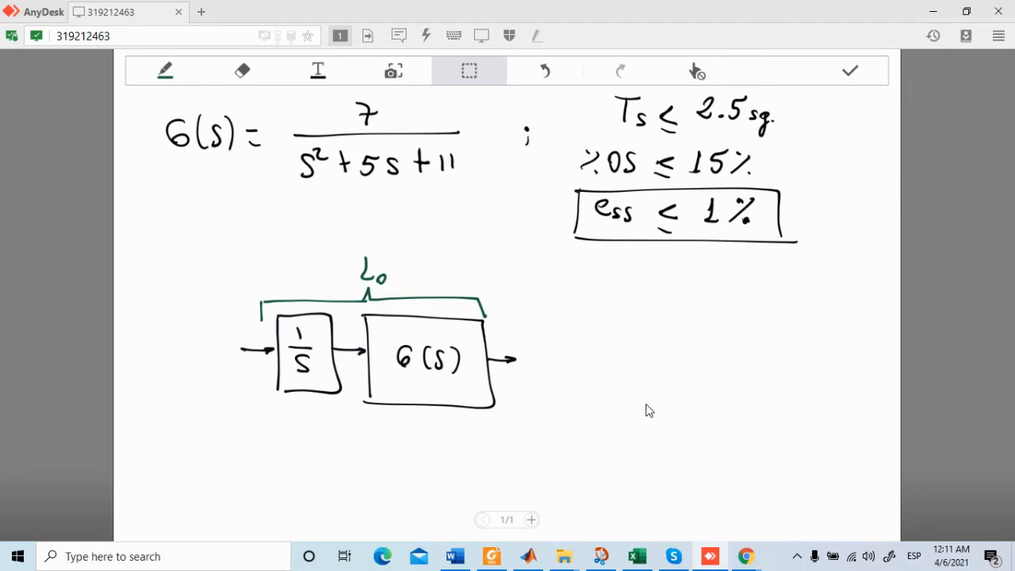
# - Switch to MATLAB, define the integrator with I = tf(1, [1 0]); and display I
pyautogui.click(529, 558)
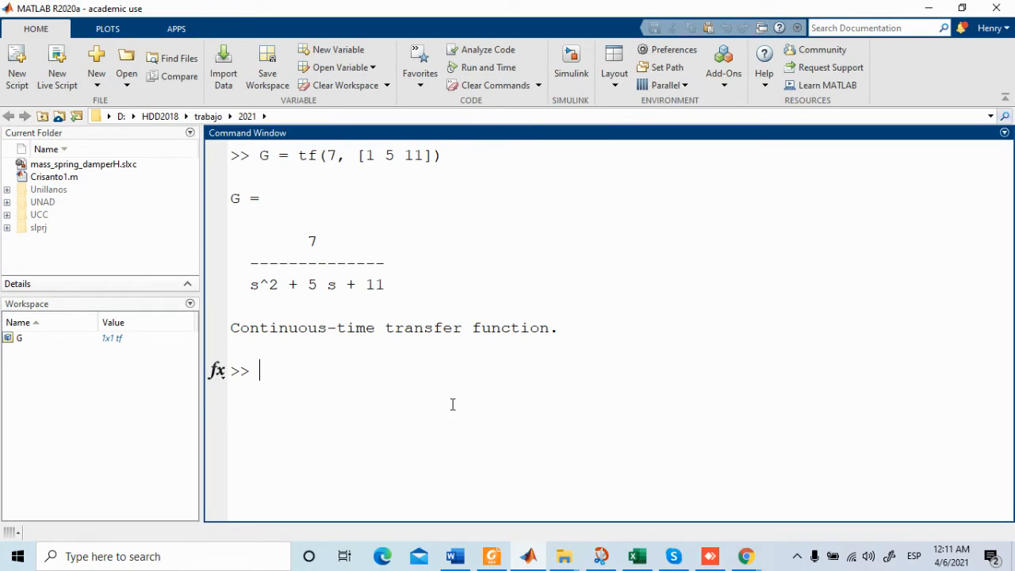
pyautogui.write('I =')
pyautogui.press('Up')
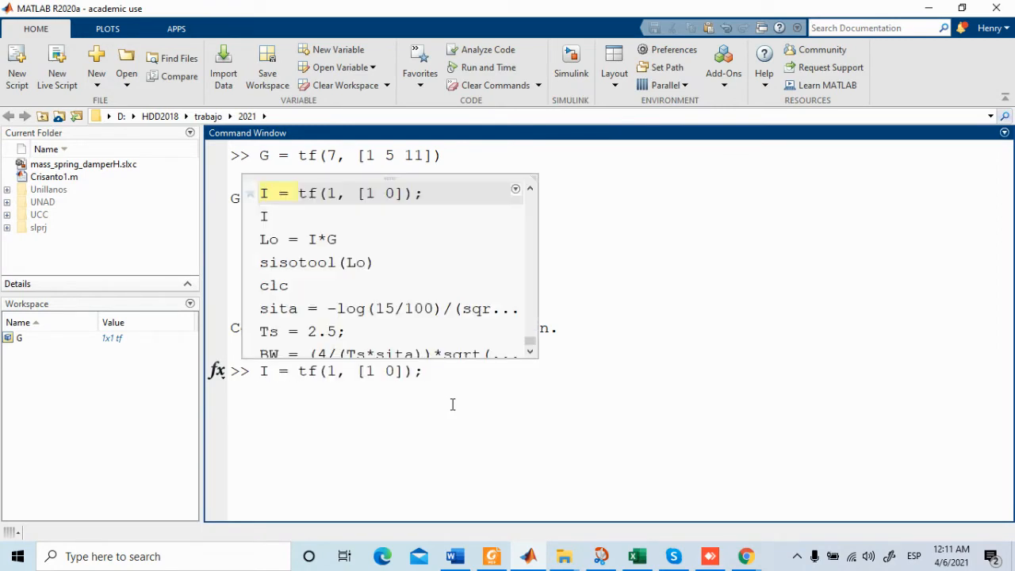
pyautogui.press('Return')
pyautogui.write('I')
pyautogui.press('Return')
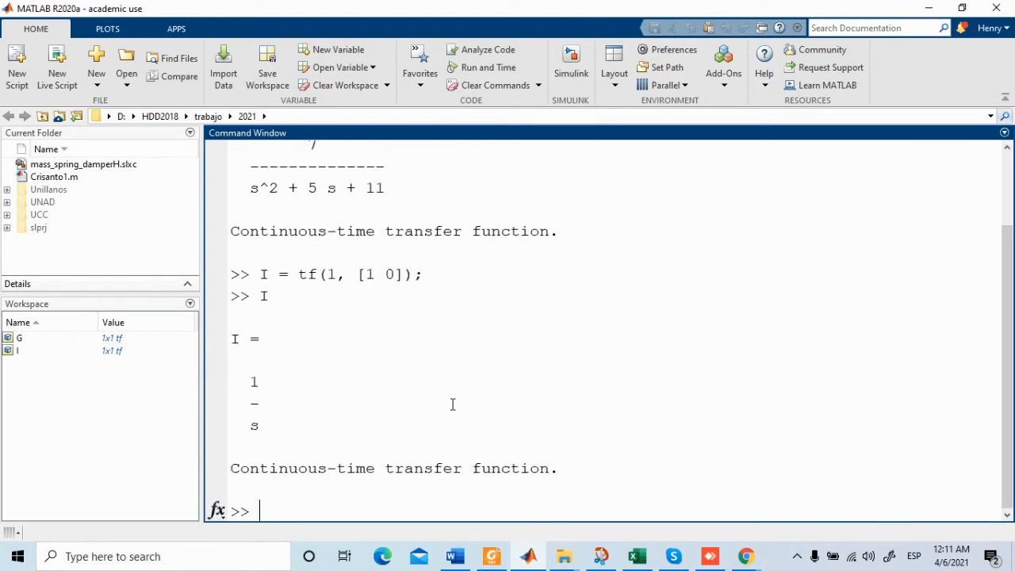
# - Compute the series connection of the integrator and plant as Lo = I*G
pyautogui.write('Lo =')
pyautogui.write('I*G')
pyautogui.press('Return')
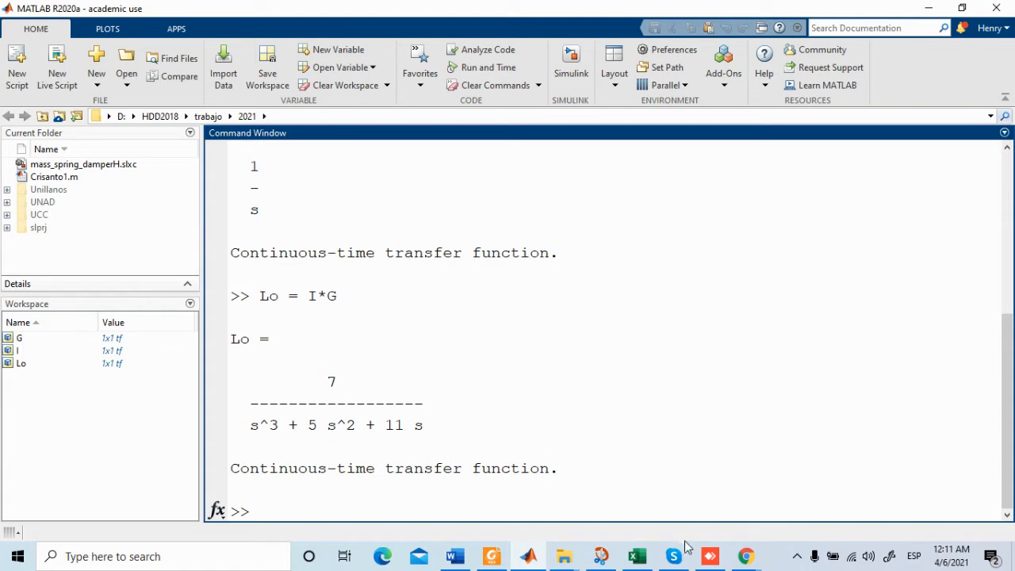
# - Return to the AnyDesk whiteboard and annotate the steady-state error specification with a green arrow and ess = 0
pyautogui.moveTo(711, 559)
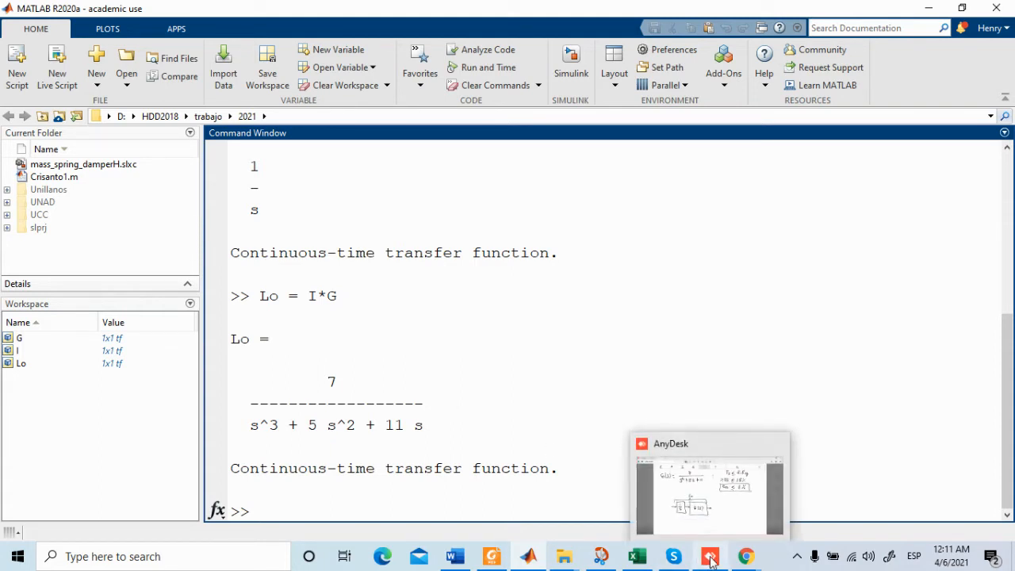
pyautogui.click(749, 498)
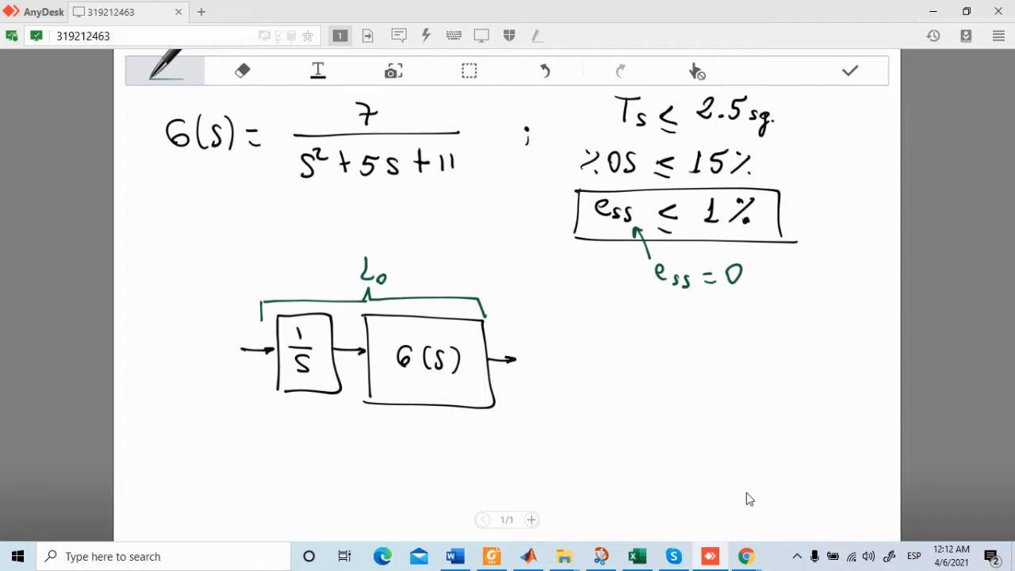
# - Switch to MATLAB, launch the Control System Designer with sisotool(Lo), and maximize its window
pyautogui.click(529, 557)
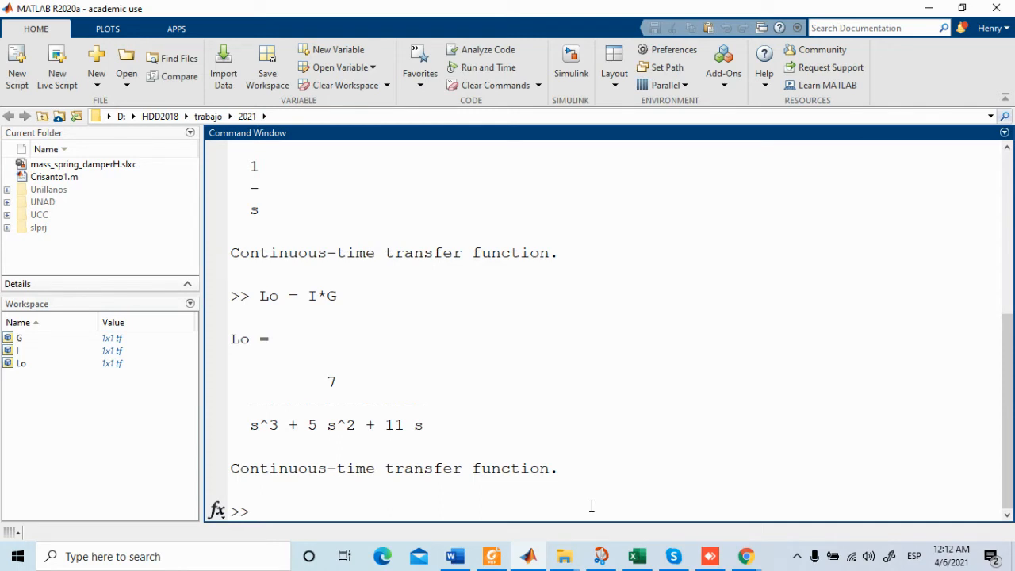
pyautogui.write('siso')
pyautogui.press('Up')
pyautogui.press('Right')
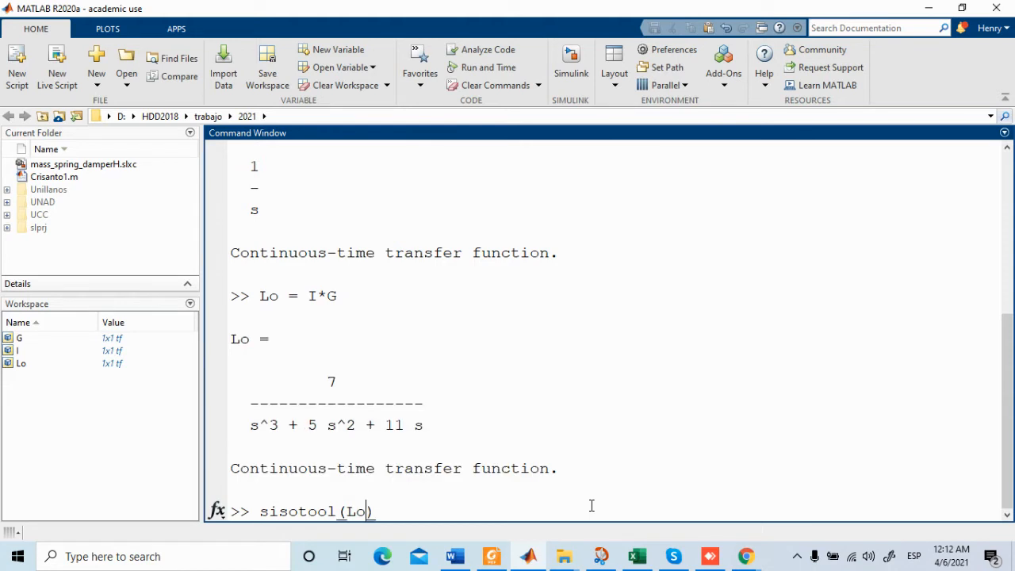
pyautogui.press('Right')
pyautogui.press('Return')
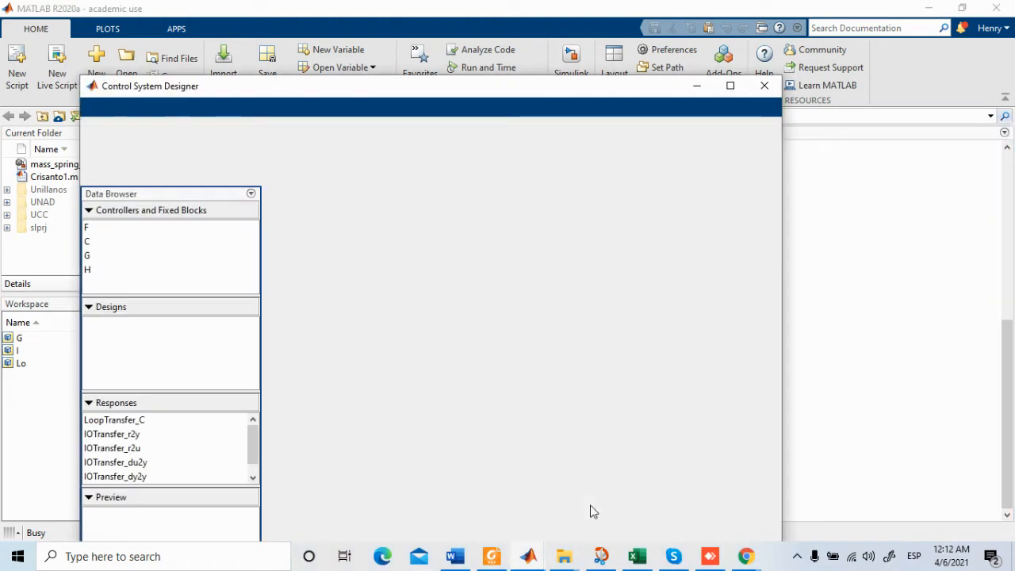
pyautogui.click(732, 86)
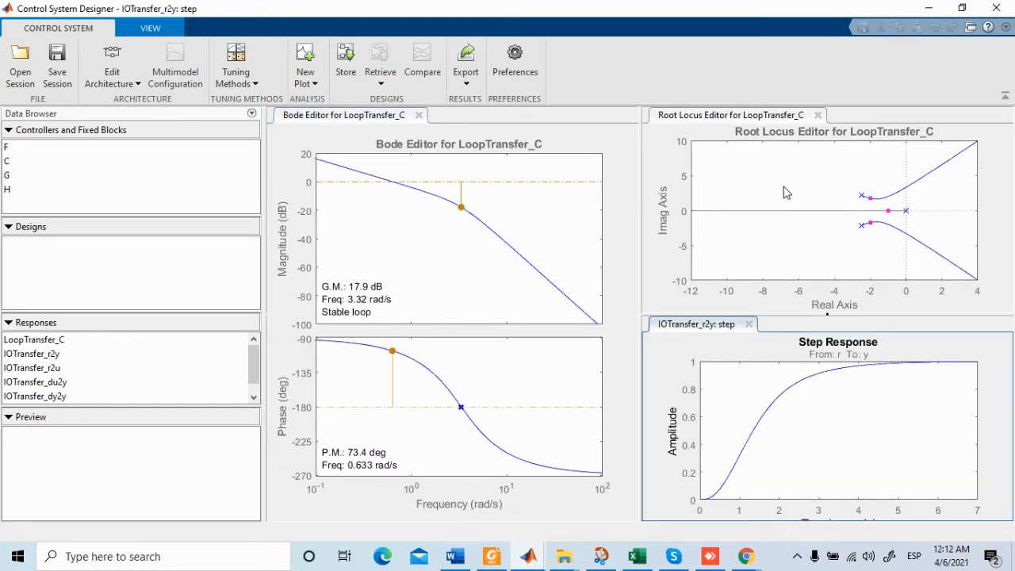
# - Close the Root Locus Editor, expand the step response plot over the full column height, and narrow the Data Browser
pyautogui.click(818, 115)
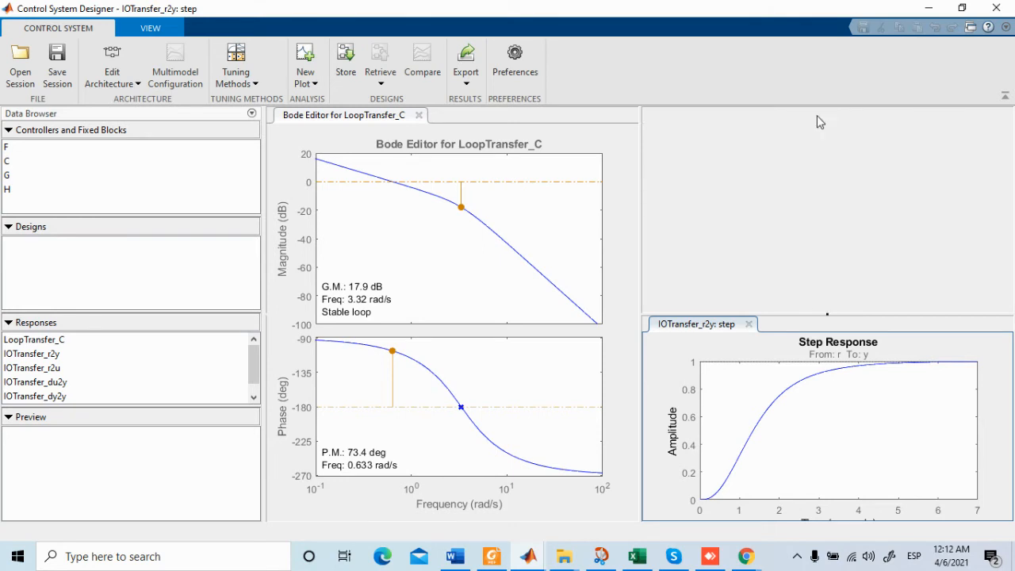
pyautogui.click(839, 189)
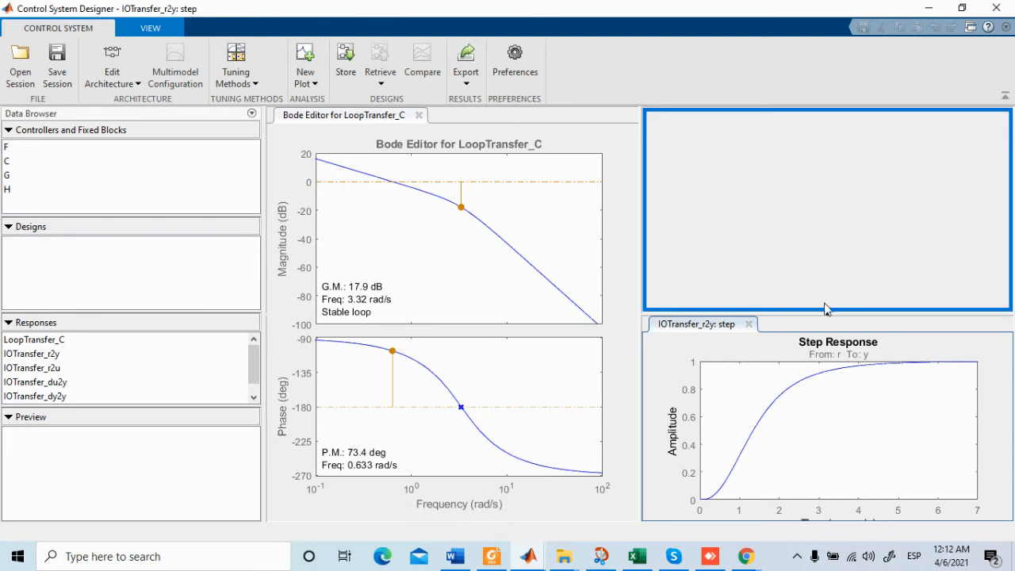
pyautogui.moveTo(720, 325); pyautogui.dragTo(779, 225)
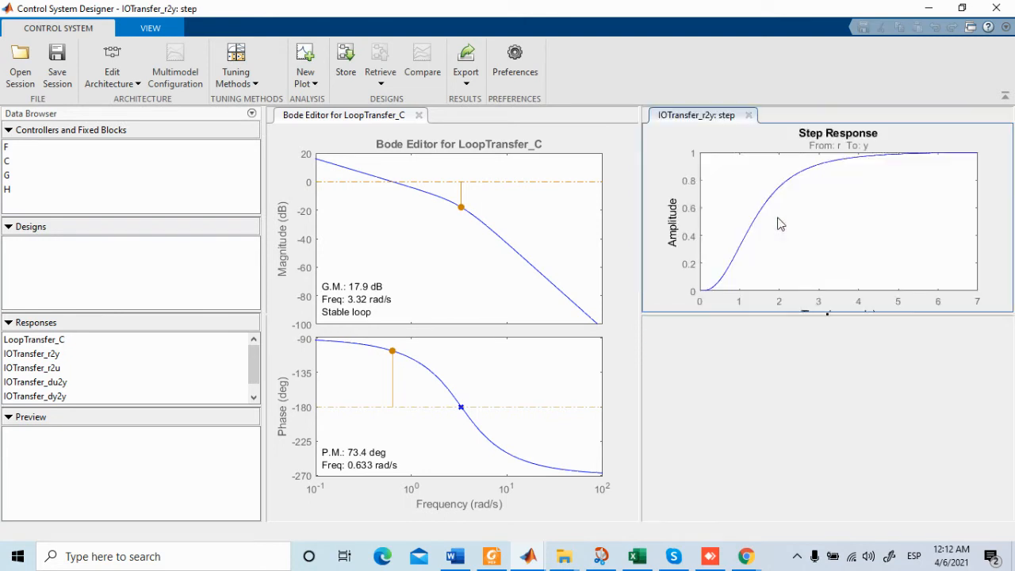
pyautogui.click(827, 315)
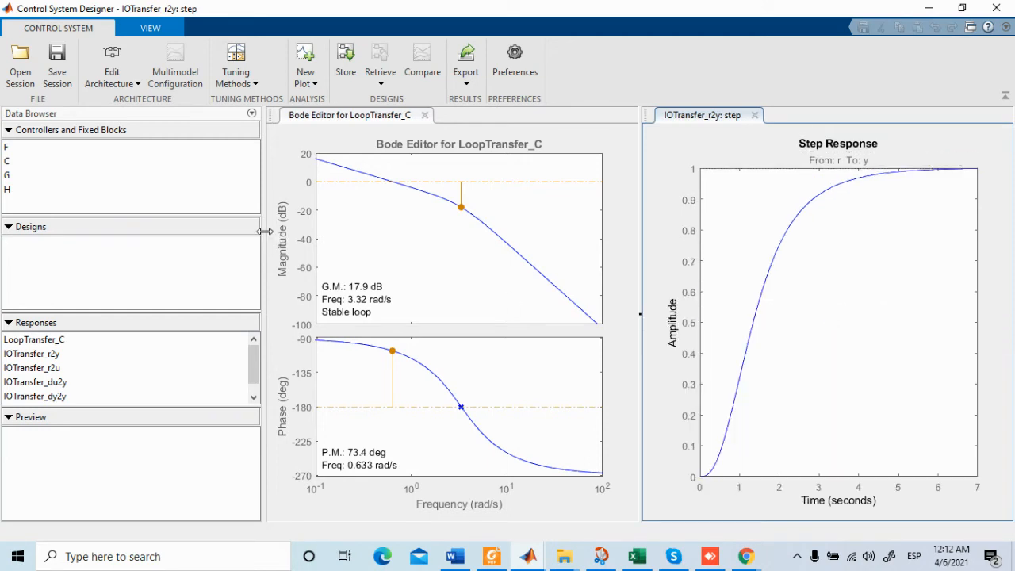
pyautogui.moveTo(264, 234); pyautogui.dragTo(173, 228)
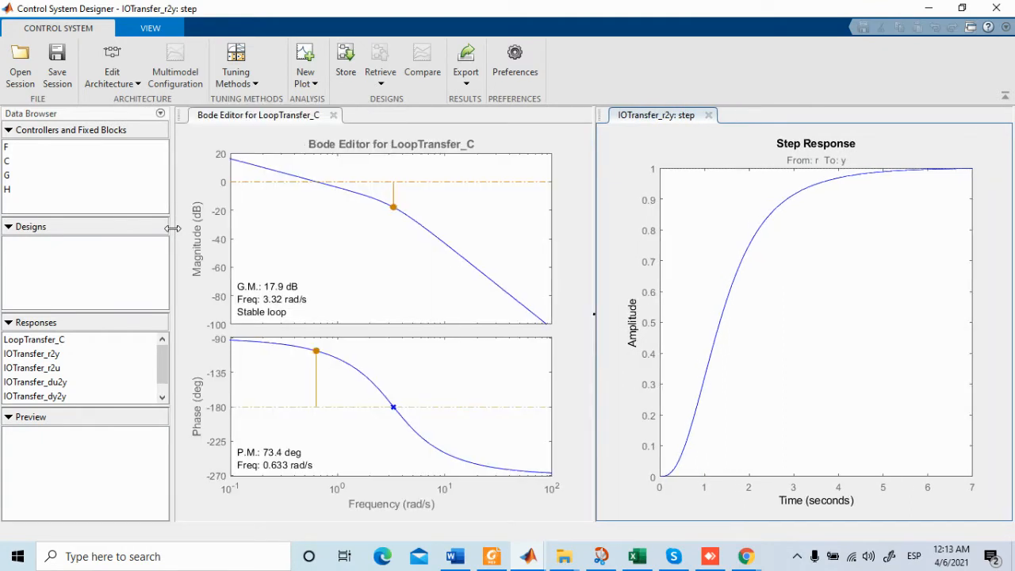
# - Turn on the grid in both the Bode Editor and the step response plot
pyautogui.rightClick(376, 279)
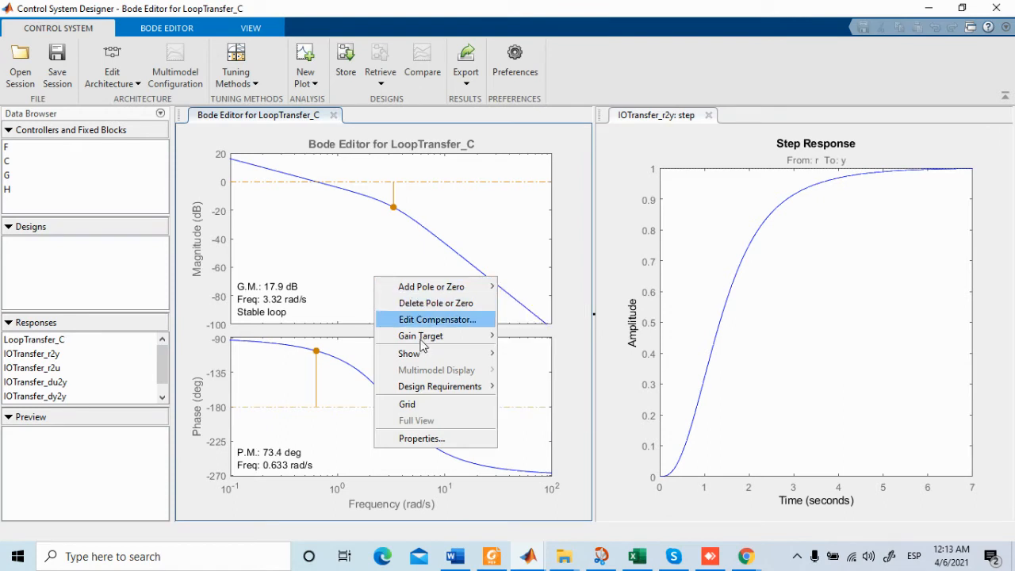
pyautogui.moveTo(420, 337)
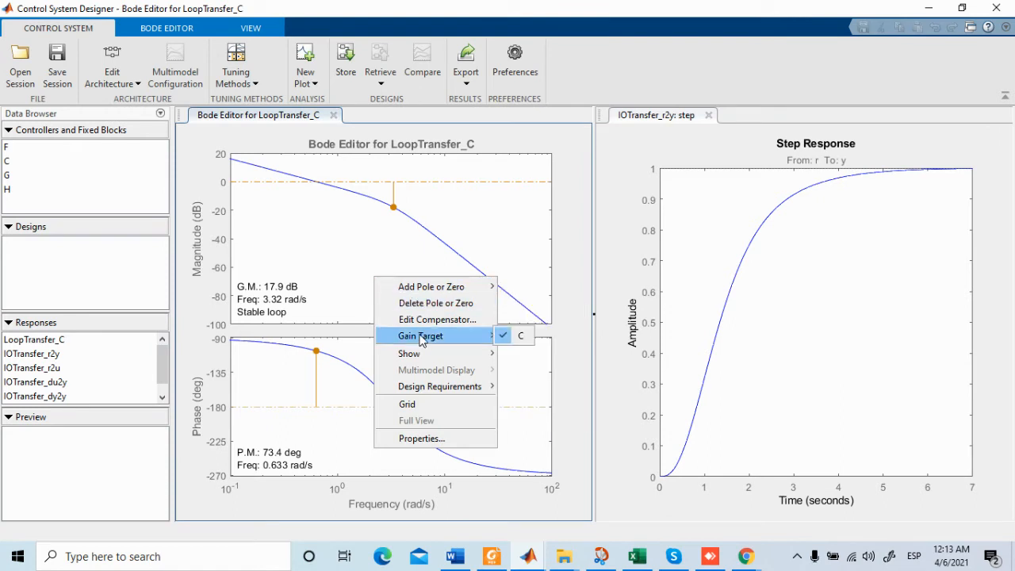
pyautogui.click(417, 404)
pyautogui.rightClick(829, 298)
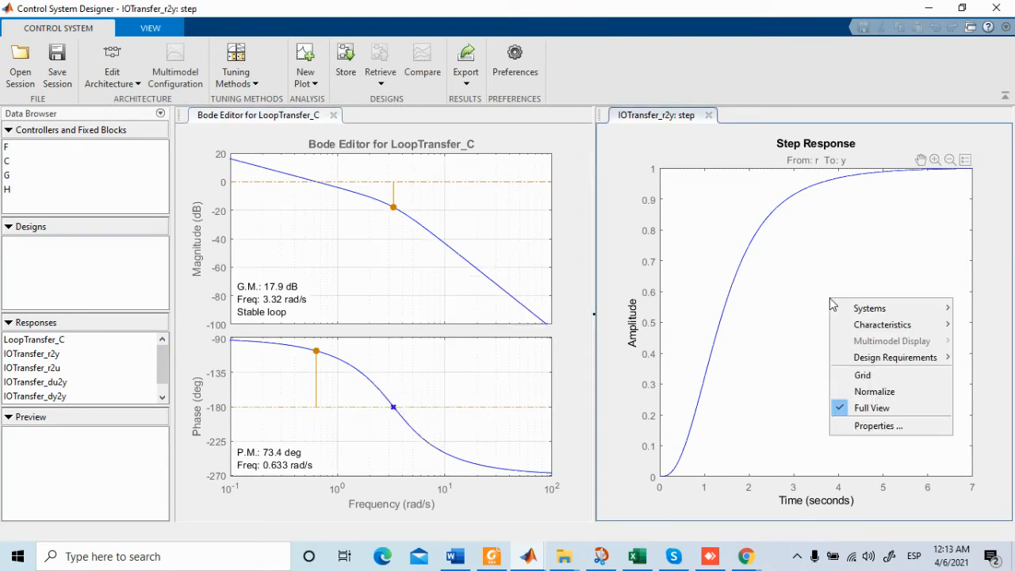
pyautogui.click(876, 376)
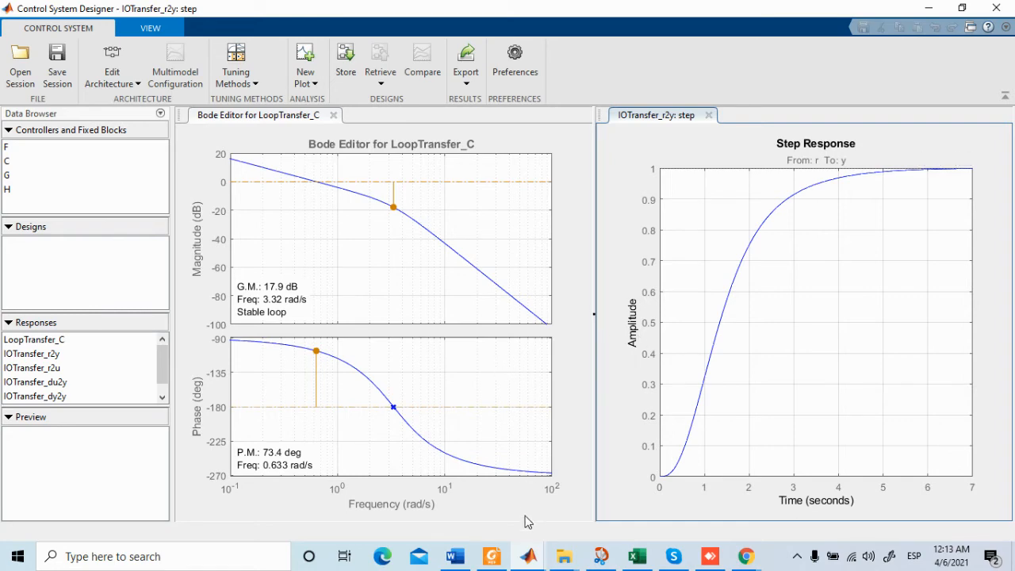
# - Return to the main MATLAB window and clear the Command Window with clc
pyautogui.click(530, 559)
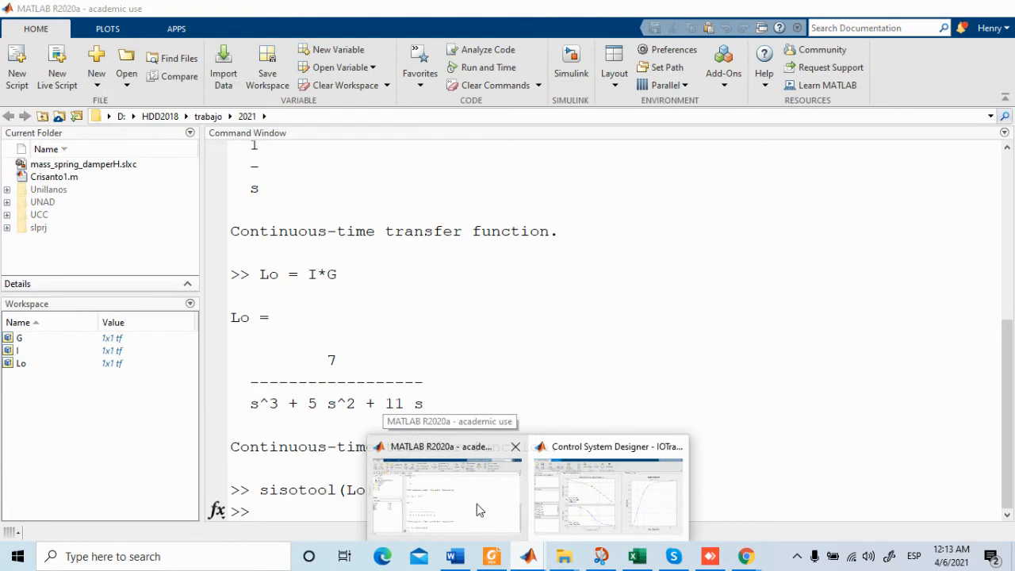
pyautogui.click(475, 503)
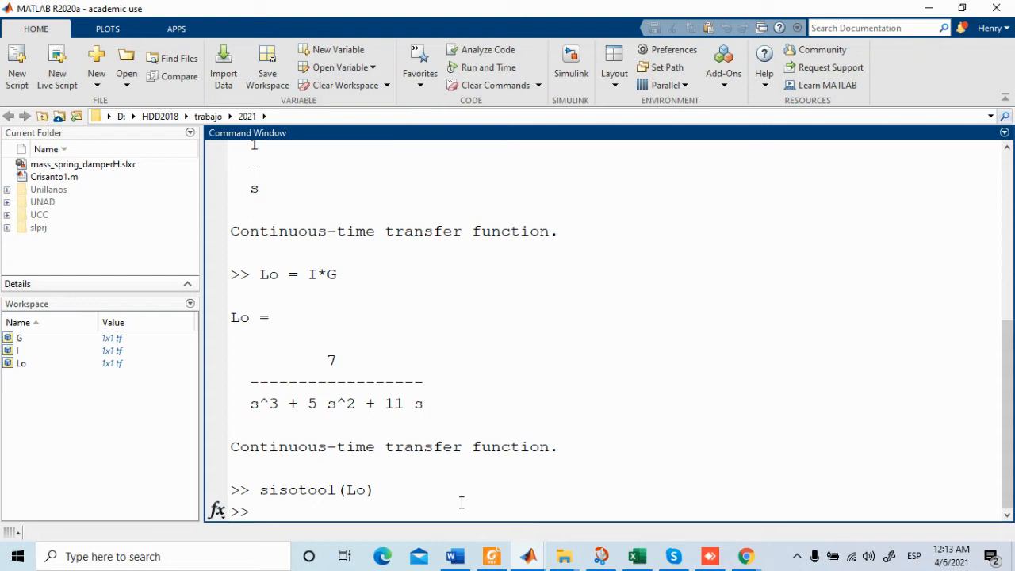
pyautogui.write('sita')
pyautogui.press('BackSpace')
pyautogui.press('BackSpace')
pyautogui.press('BackSpace')
pyautogui.press('BackSpace')
pyautogui.write('clc')
pyautogui.press('Return')
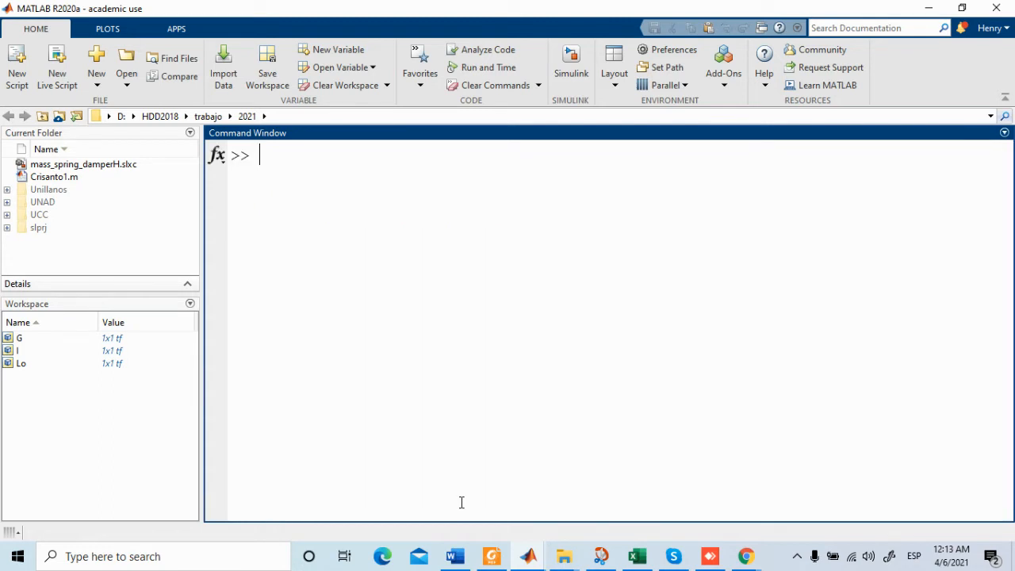
# - Compute the damping ratio for 15% overshoot with sita = -log(15/100)/(sqrt(pi^2 + (log(15/100))^2))
pyautogui.write('sita =')
pyautogui.press('Up')
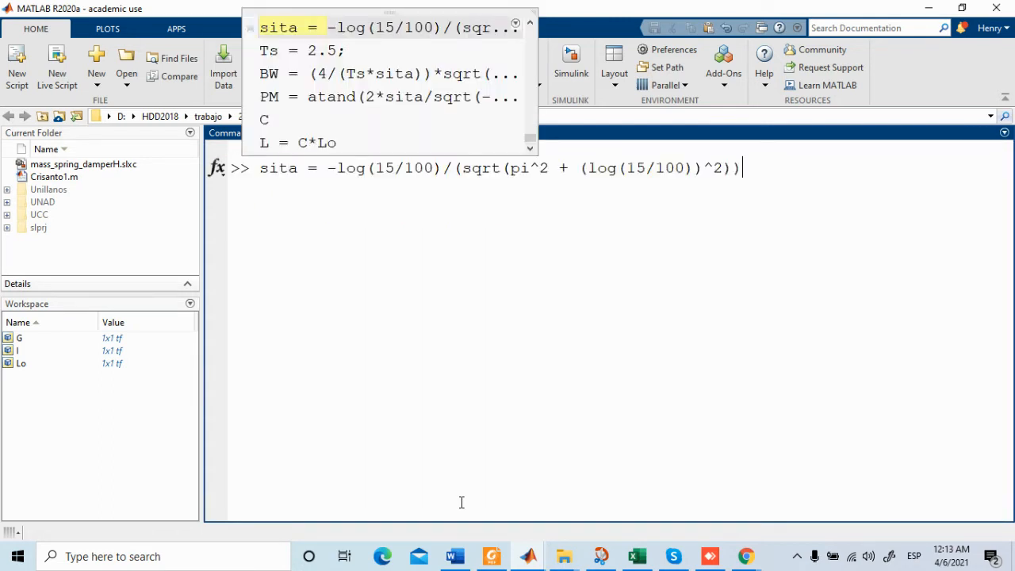
pyautogui.press('Left')
pyautogui.press('Right')
pyautogui.press('Right')
pyautogui.press('Right')
pyautogui.press('Right')
pyautogui.press('Right')
pyautogui.press('Right')
pyautogui.press('Right')
pyautogui.press('Right')
pyautogui.press('Right')
pyautogui.press('Right')
pyautogui.press('Right')
pyautogui.press('Right')
pyautogui.press('Right')
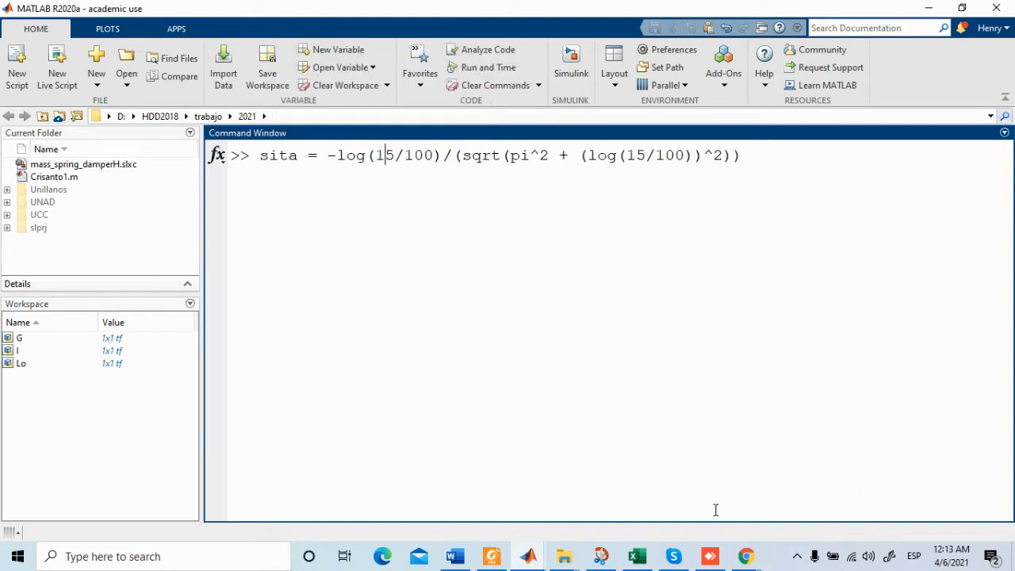
pyautogui.click(709, 557)
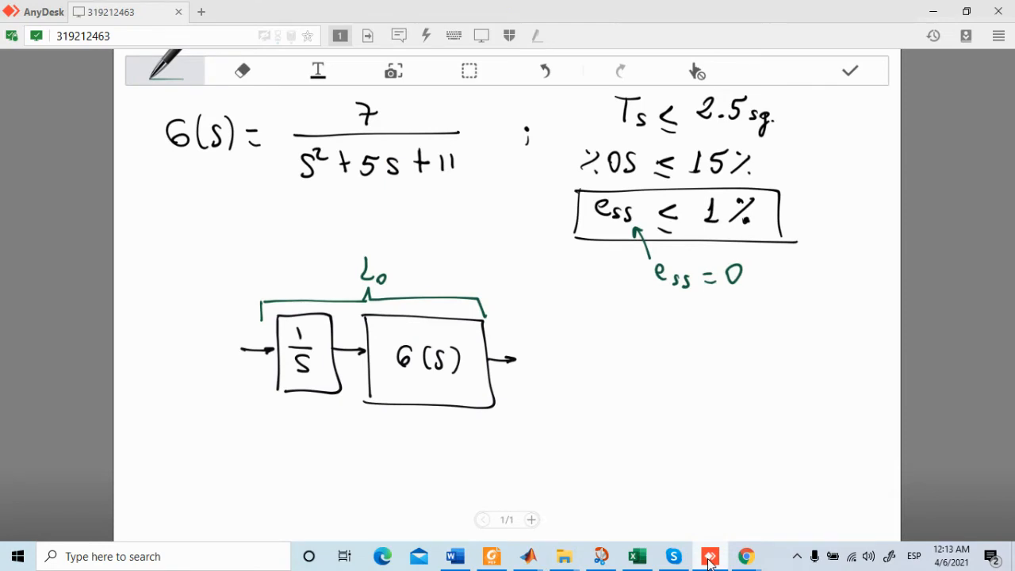
pyautogui.click(709, 558)
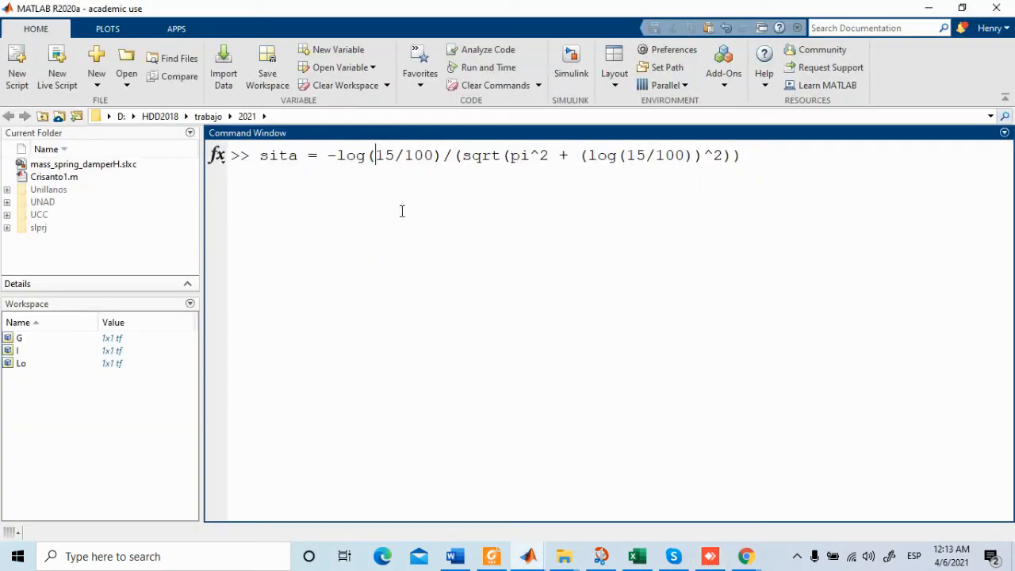
pyautogui.hotkey('shift', 'Right')
pyautogui.hotkey('shift', 'Right')
pyautogui.press('Right')
pyautogui.press('Right')
pyautogui.press('Right')
pyautogui.press('Right')
pyautogui.press('Right')
pyautogui.press('Right')
pyautogui.press('Right')
pyautogui.press('Right')
pyautogui.press('Right')
pyautogui.press('Right')
pyautogui.press('Right')
pyautogui.press('Right')
pyautogui.press('Right')
pyautogui.press('Right')
pyautogui.press('Right')
pyautogui.press('Right')
pyautogui.press('Right')
pyautogui.press('Right')
pyautogui.press('Right')
pyautogui.press('Right')
pyautogui.press('Right')
pyautogui.press('Right')
pyautogui.press('Right')
pyautogui.press('Right')
pyautogui.press('Right')
pyautogui.hotkey('shift', 'Right')
pyautogui.hotkey('shift', 'Right')
pyautogui.press('End')
pyautogui.press('Return')
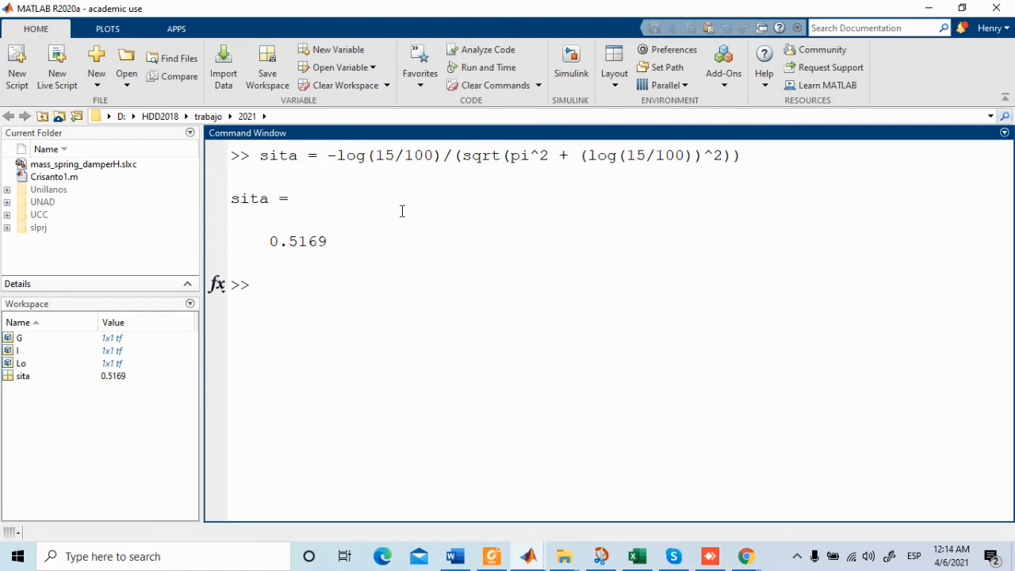
# - Compute the required phase margin with PM = atand(2*sita/sqrt(-2*sita^2 + sqrt(1 + 4*sita^4)))
pyautogui.write('PM =')
pyautogui.press('Up')
pyautogui.press('Left')
pyautogui.press('Right')
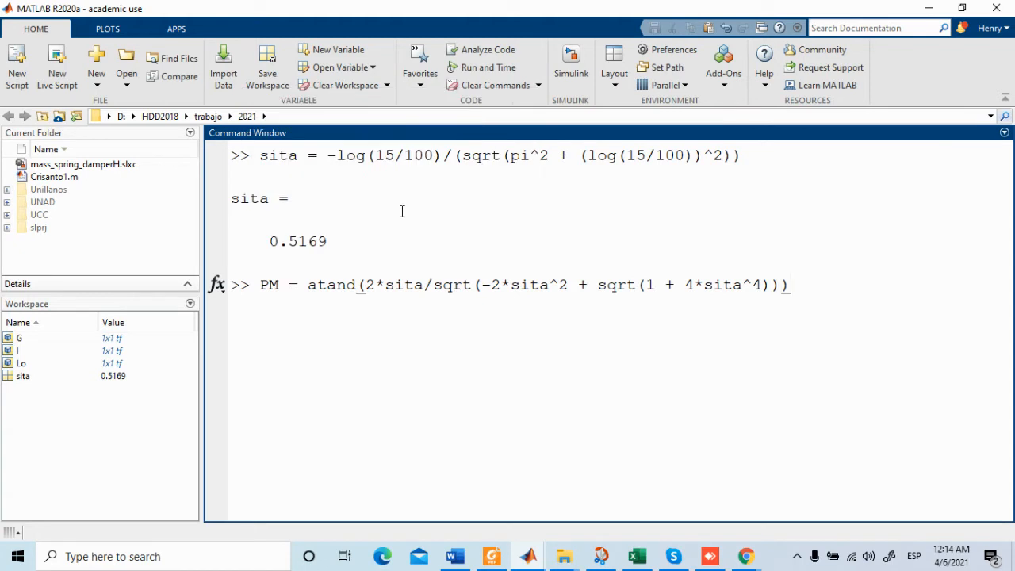
pyautogui.press('Left')
pyautogui.press('Right')
pyautogui.press('Left')
pyautogui.press('Right')
pyautogui.press('Return')
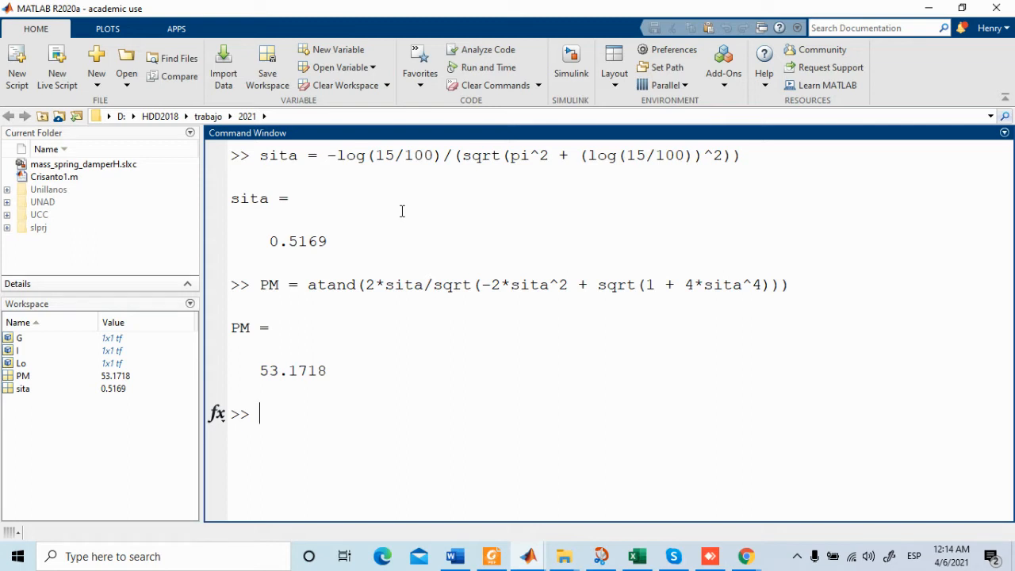
pyautogui.write('BW =')
pyautogui.press('Up')
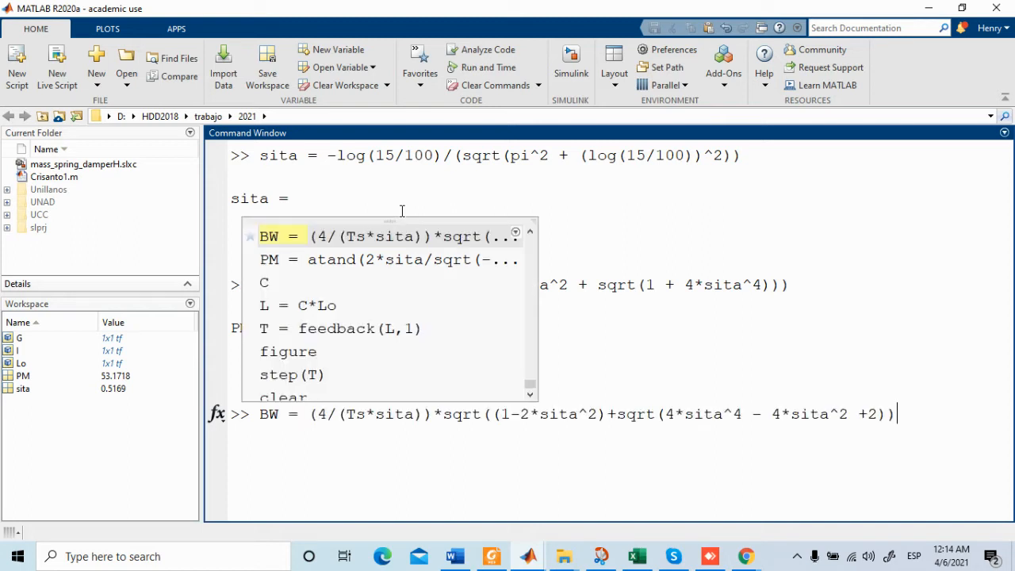
pyautogui.press('Escape')
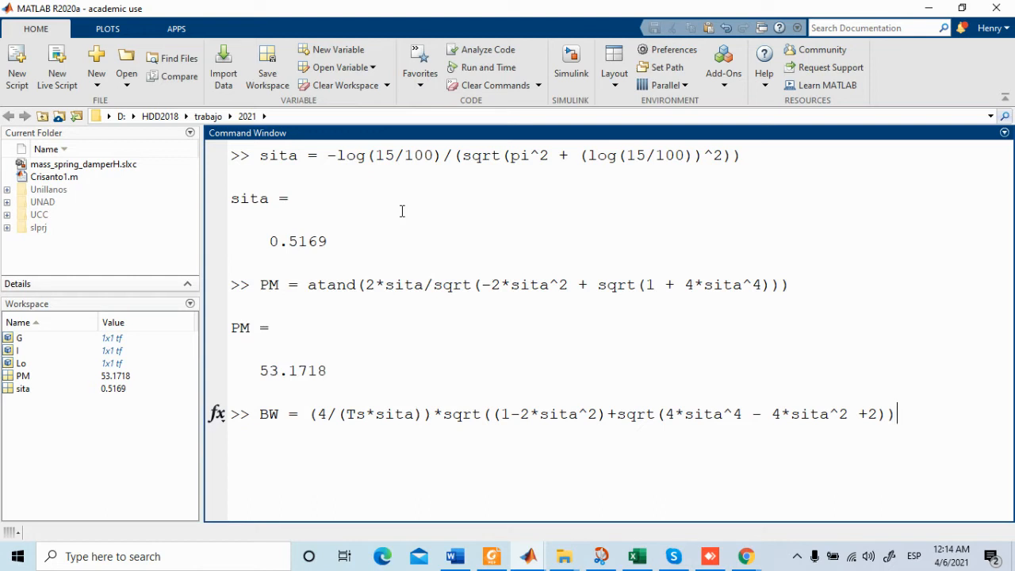
pyautogui.press('Escape')
# - Define Ts = 2.5; and compute the bandwidth with BW = (4/(Ts*sita))*sqrt((1-2*sita^2)+sqrt(4*sita^4 - 4*sita^2 +2))
pyautogui.write('Ts =')
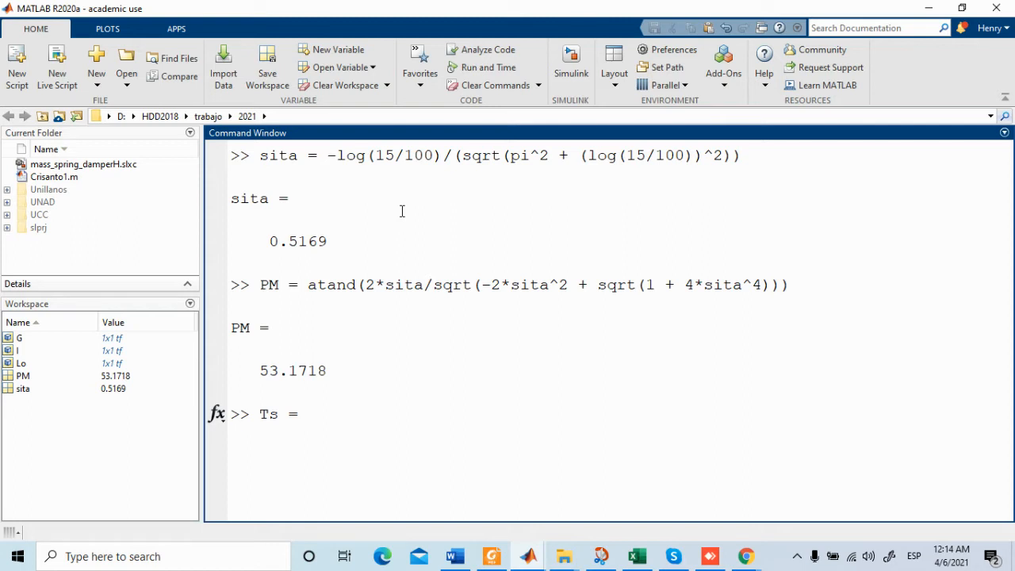
pyautogui.write('2.5;')
pyautogui.press('Return')
pyautogui.write('Bw ')
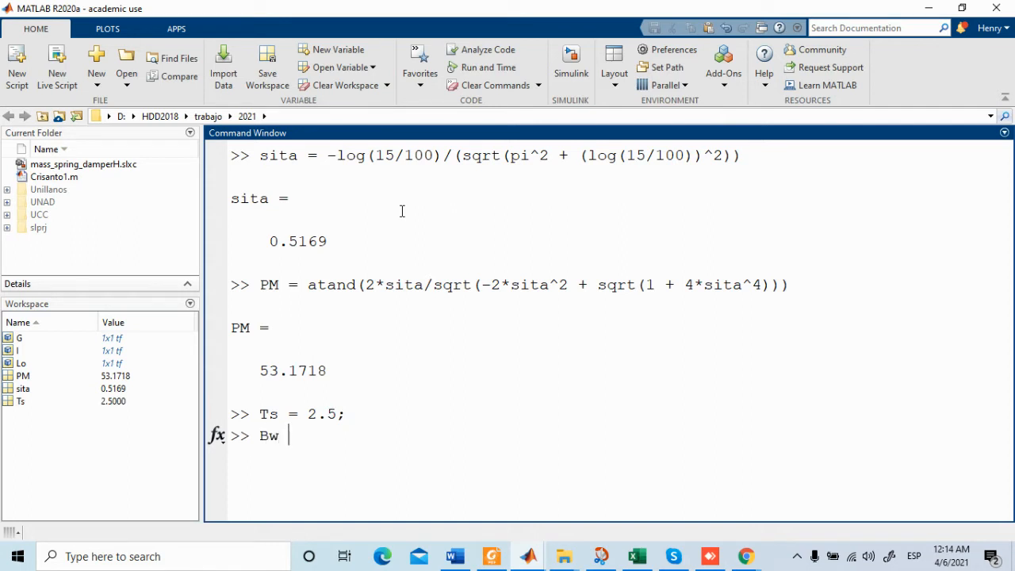
pyautogui.write('=')
pyautogui.press('Up')
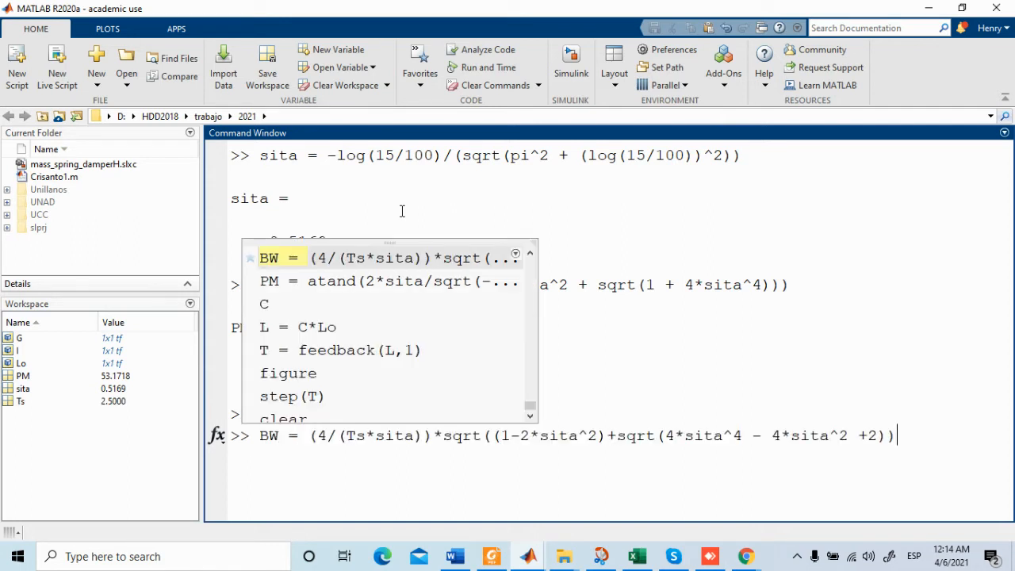
pyautogui.press('Return')
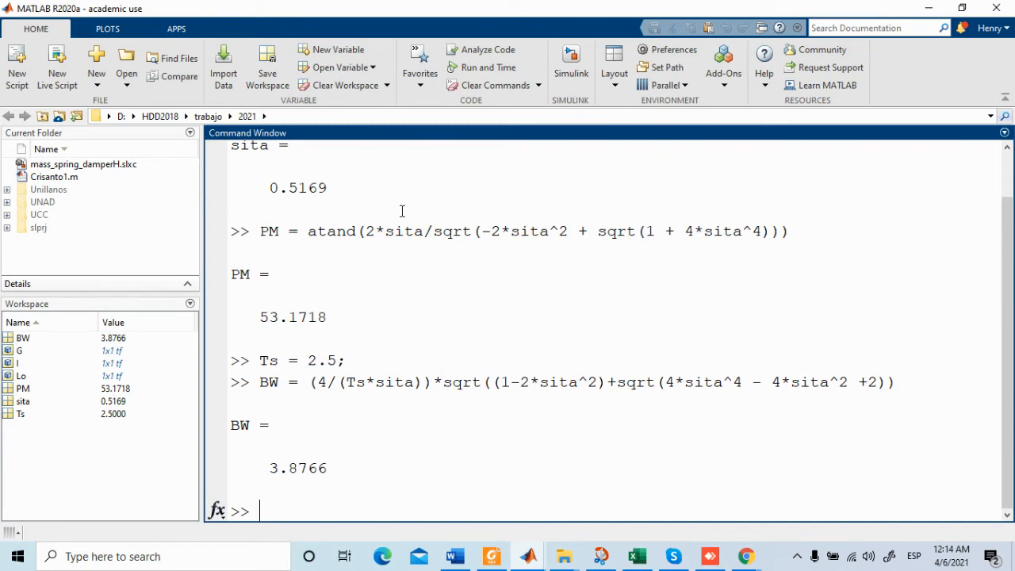
# - Check the handwritten specifications in AnyDesk, switch to the Control System Designer, and widen the Bode Editor against the step response plot
pyautogui.click(710, 556)
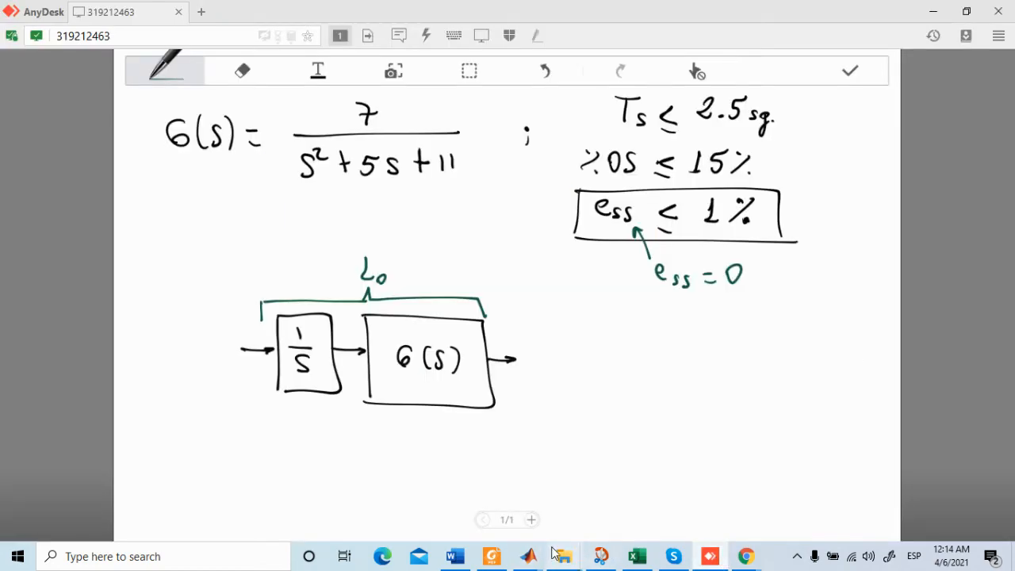
pyautogui.moveTo(529, 556)
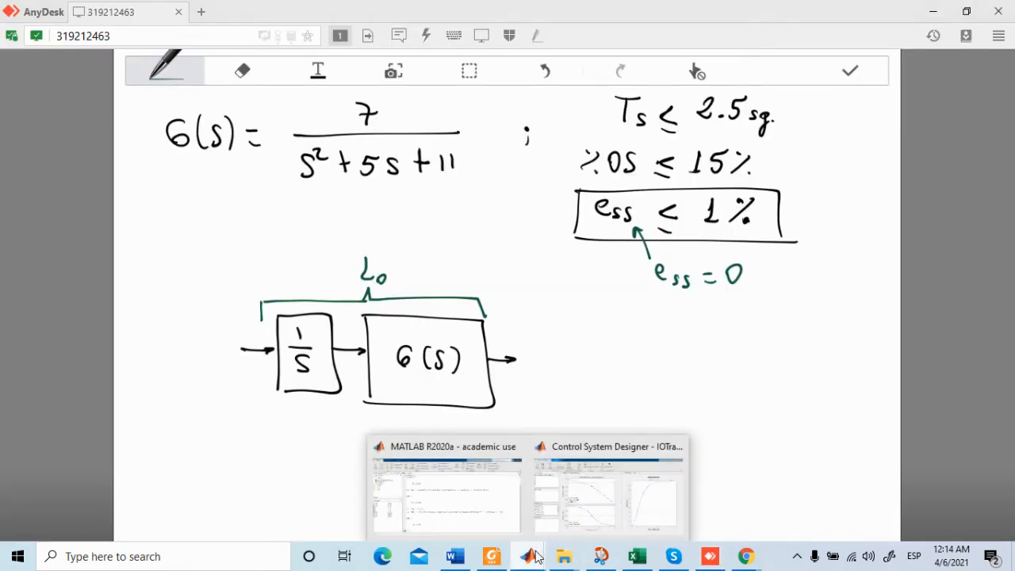
pyautogui.click(585, 519)
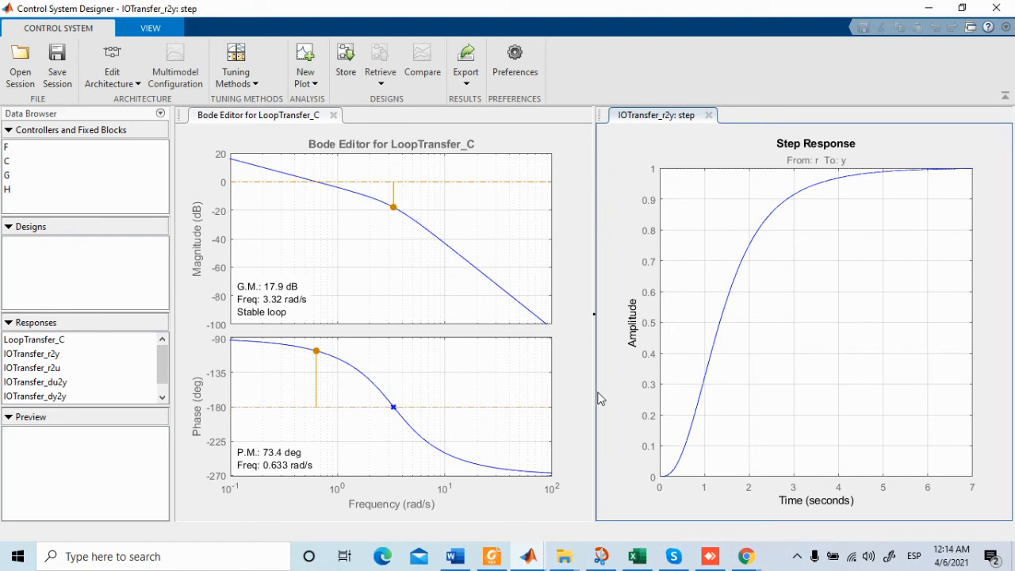
pyautogui.moveTo(595, 390); pyautogui.dragTo(695, 390)
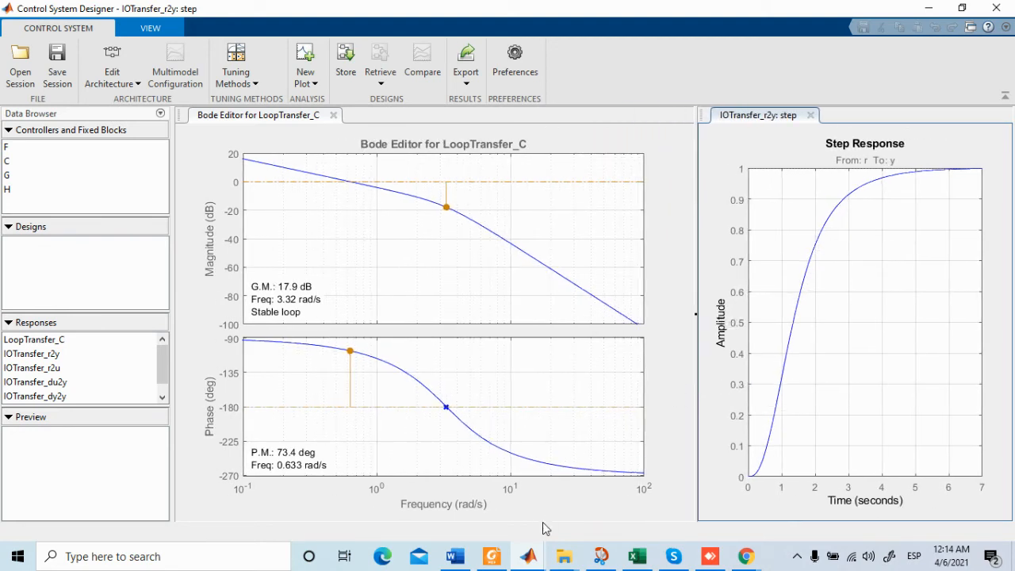
# - Bring up the main MATLAB window and move it off this screen, uncovering the Control System Designer
pyautogui.click(528, 555)
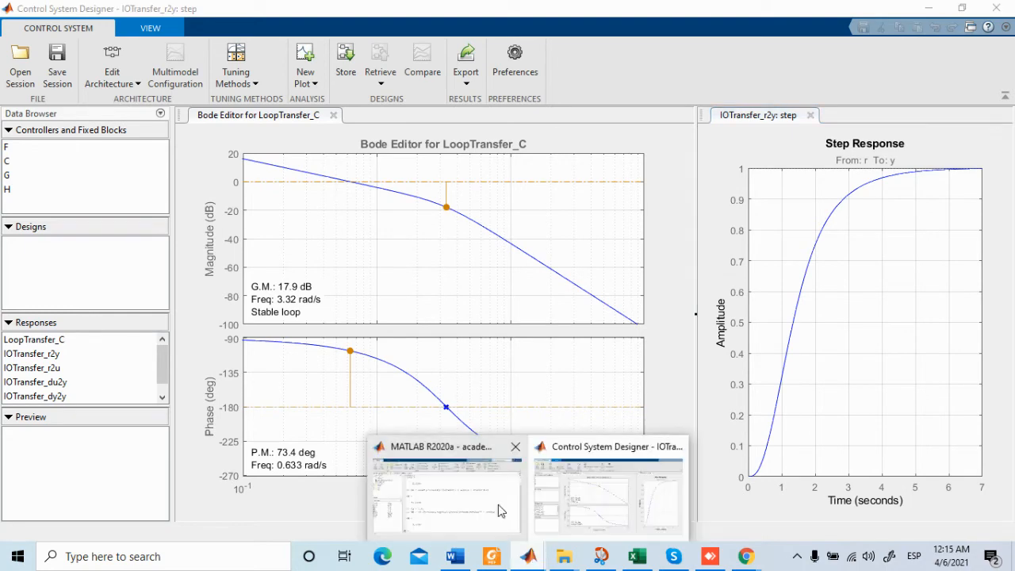
pyautogui.click(500, 510)
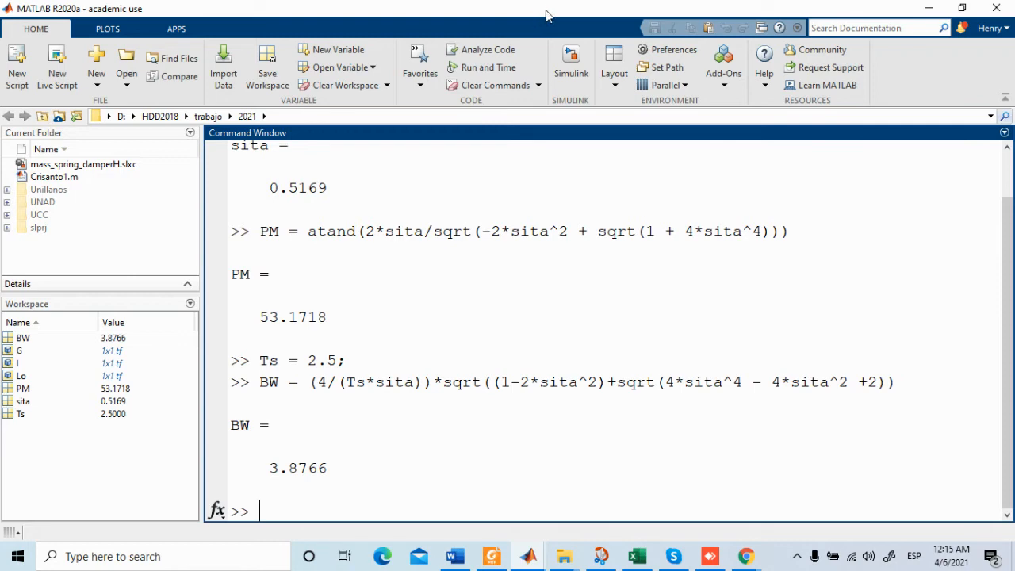
pyautogui.moveTo(546, 5); pyautogui.dragTo(0, 40)
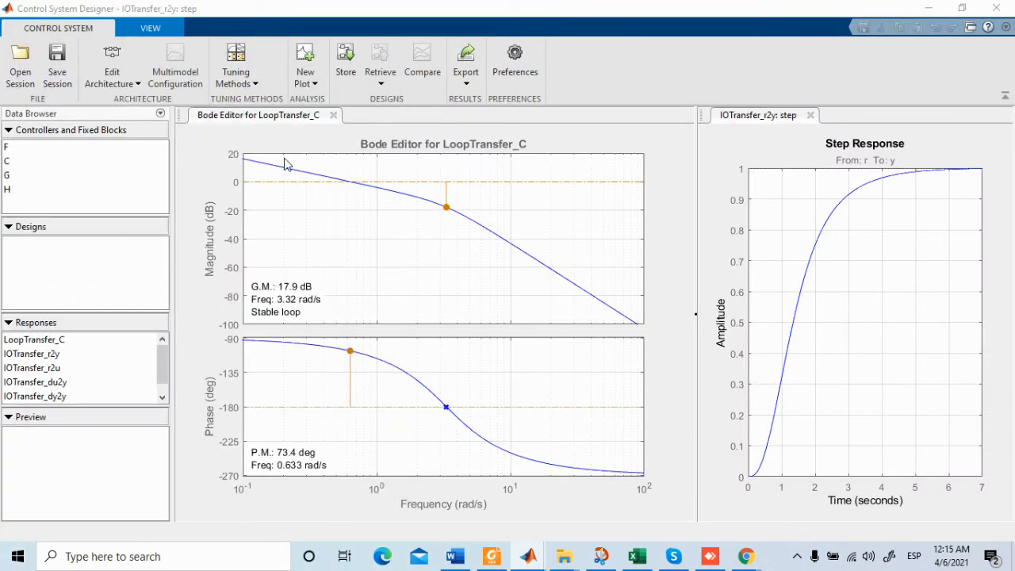
# - Display the Bode Editor's pole and zero tools, and consult the TryIt 11.3 compensator instructions in Foxit Reader before returning
pyautogui.click(275, 120)
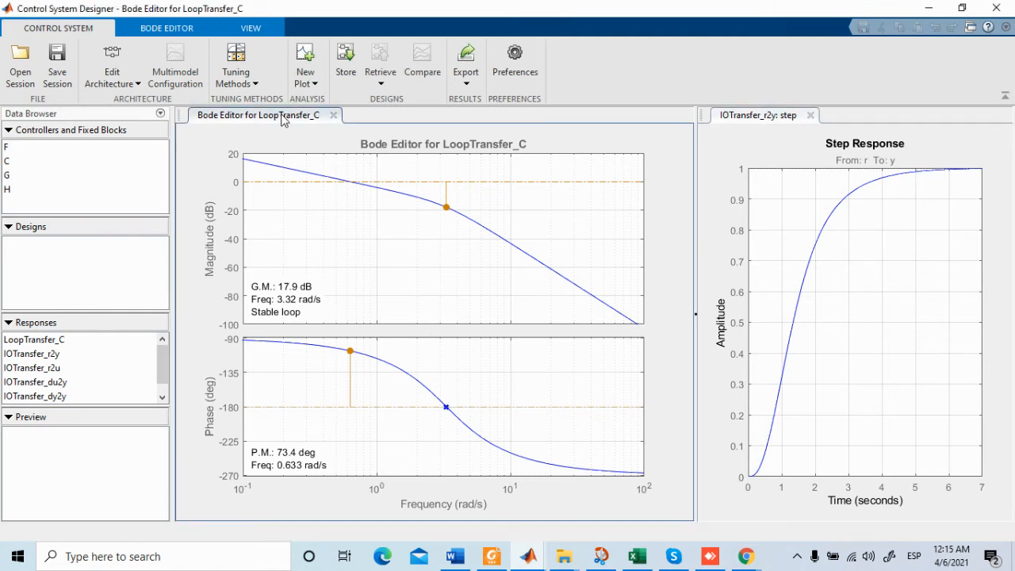
pyautogui.click(167, 29)
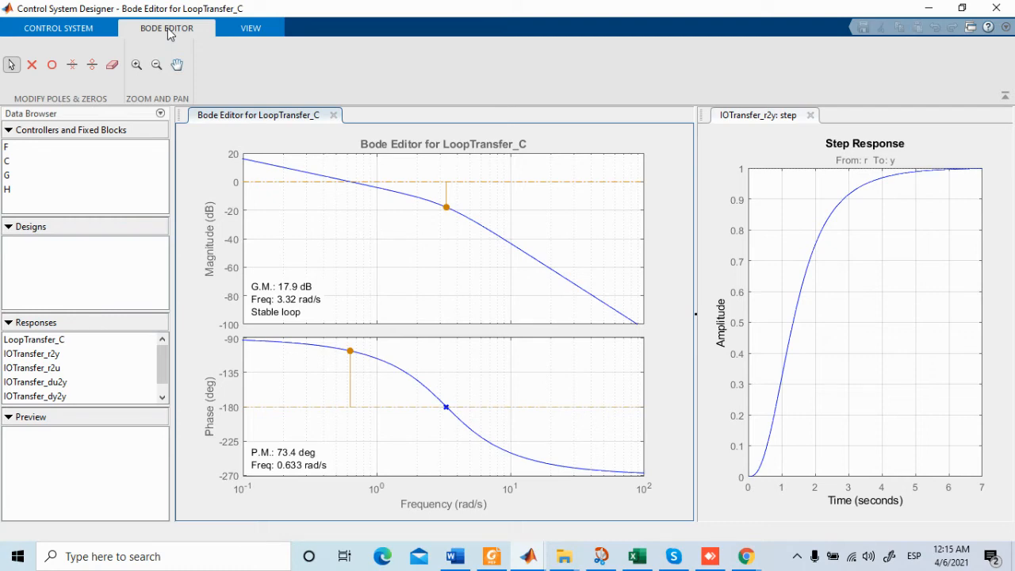
pyautogui.click(497, 559)
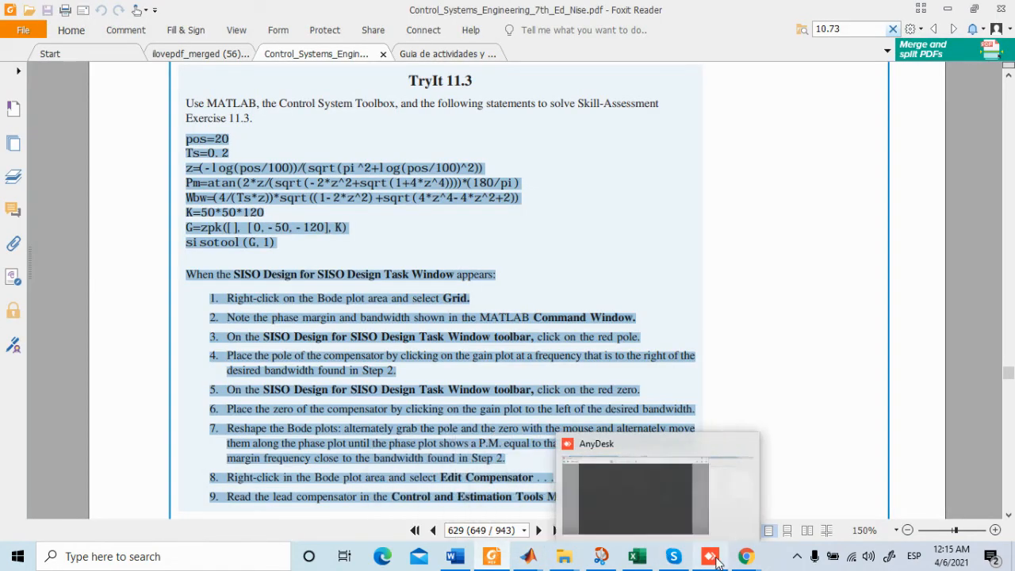
pyautogui.moveTo(535, 559)
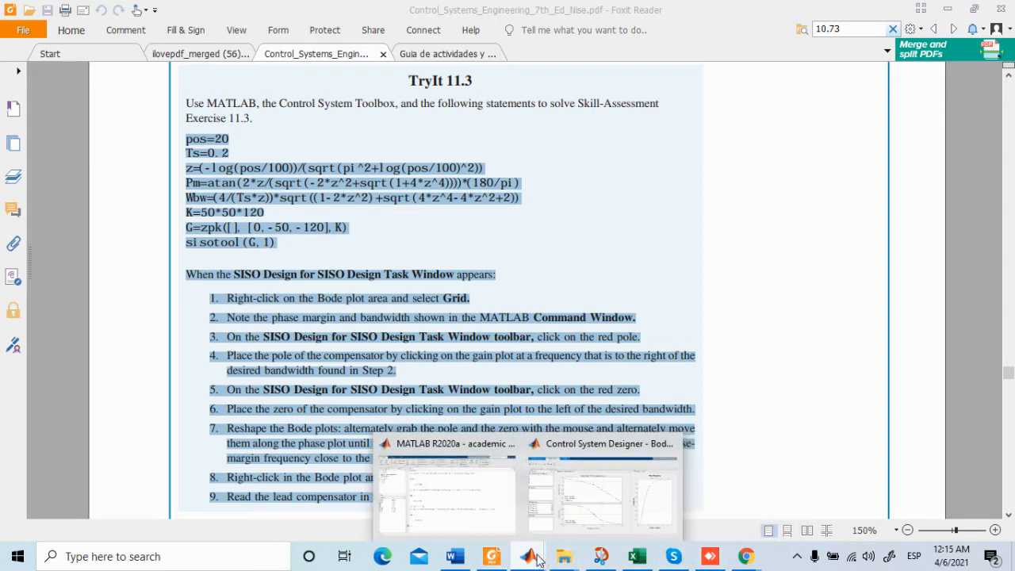
pyautogui.click(584, 508)
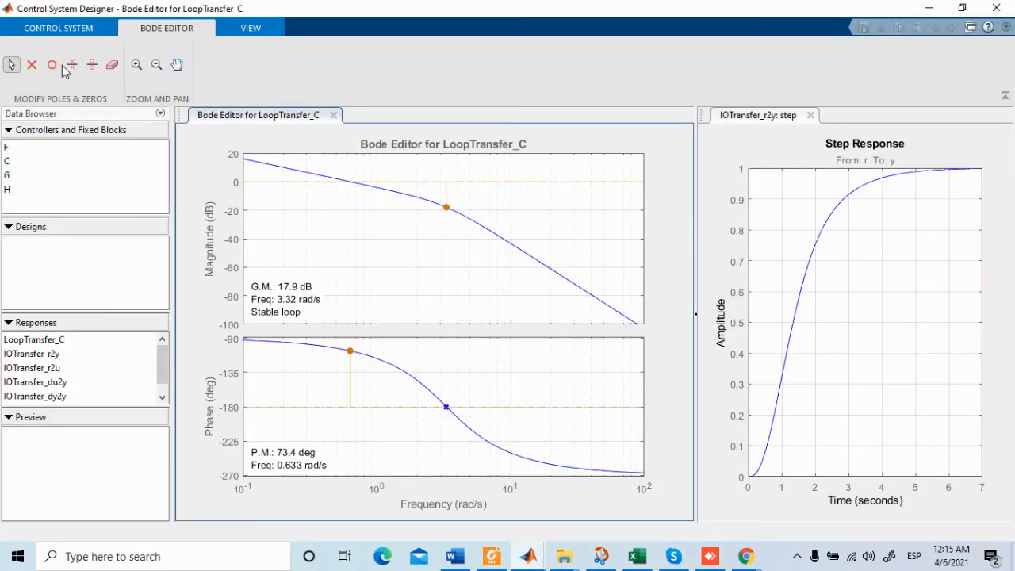
# - Add a real pole at about s = -4.61 and a real zero at about s = -1.96 to compensator C in the Bode magnitude plot
pyautogui.click(32, 68)
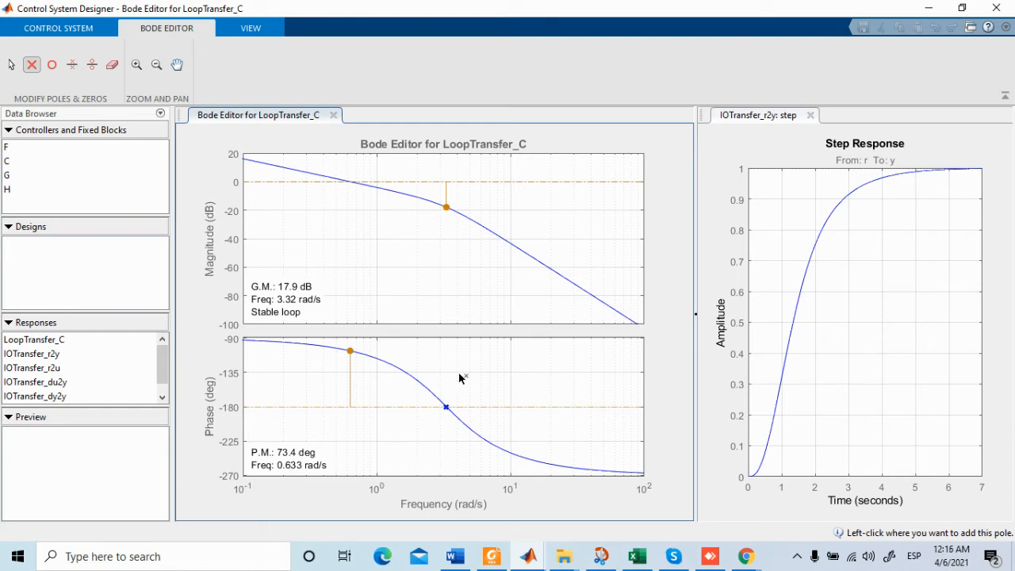
pyautogui.click(466, 221)
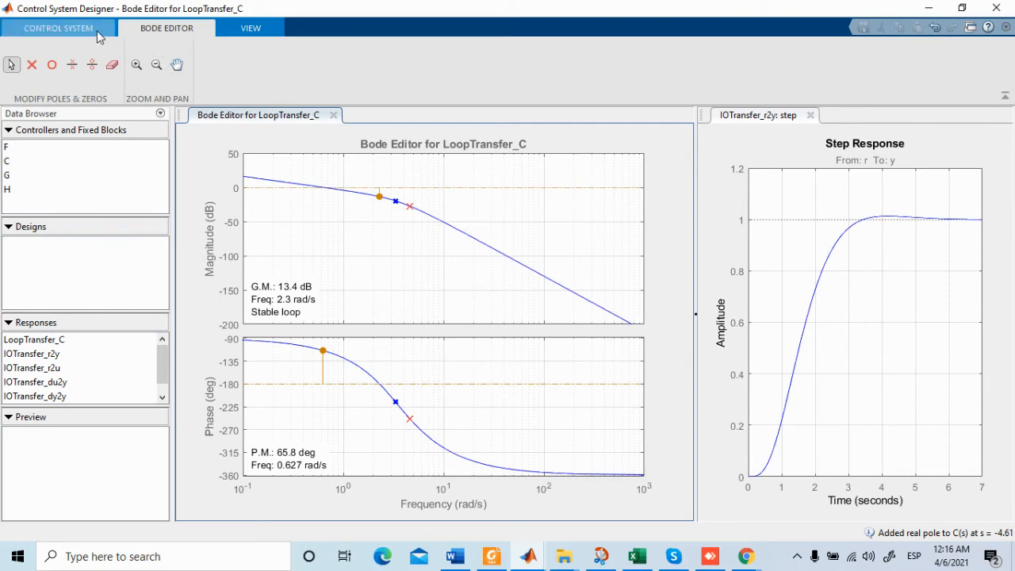
pyautogui.click(50, 68)
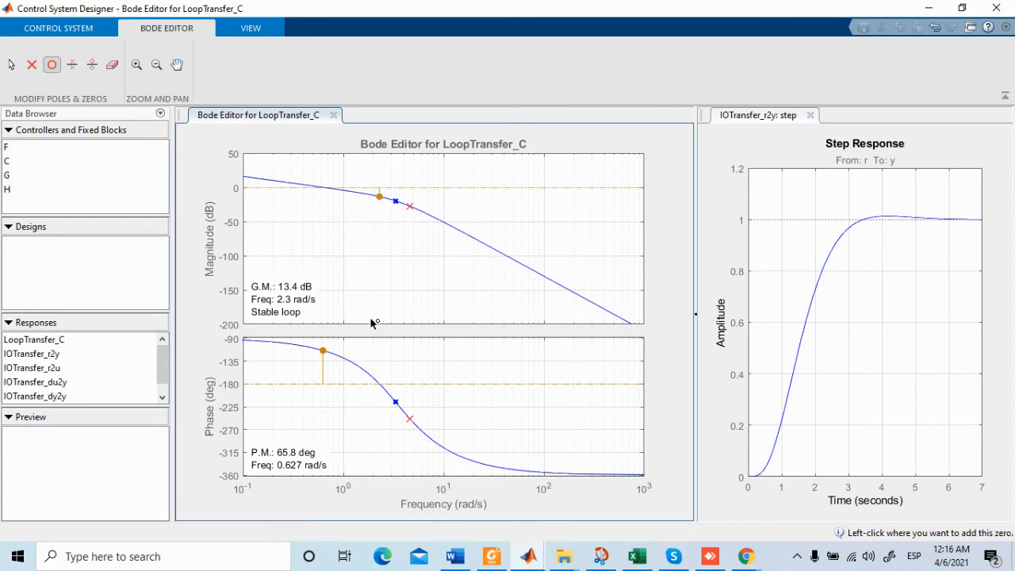
pyautogui.click(373, 195)
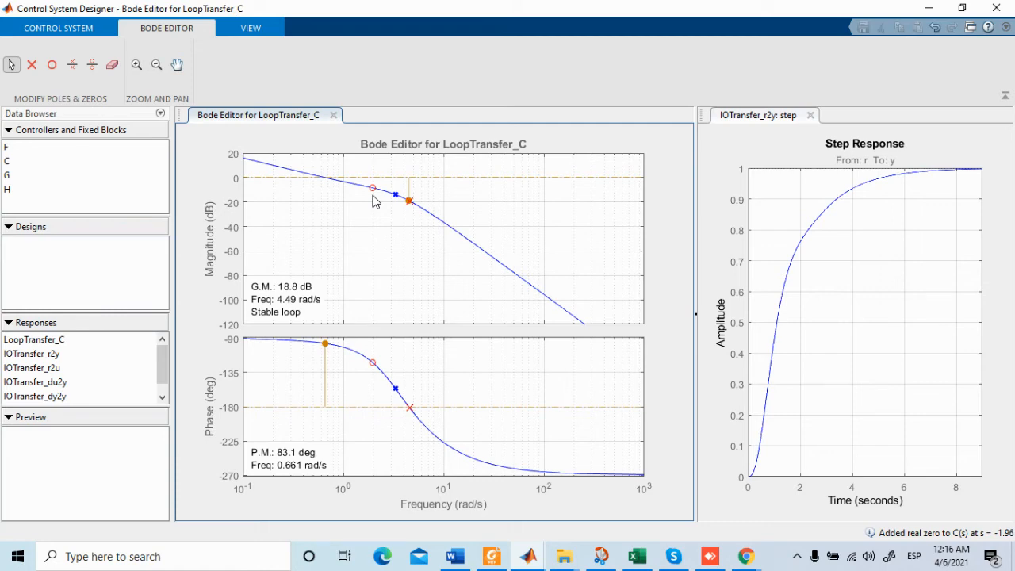
# - Show the Peak Response and Settling Time characteristics on the step response plot
pyautogui.rightClick(889, 281)
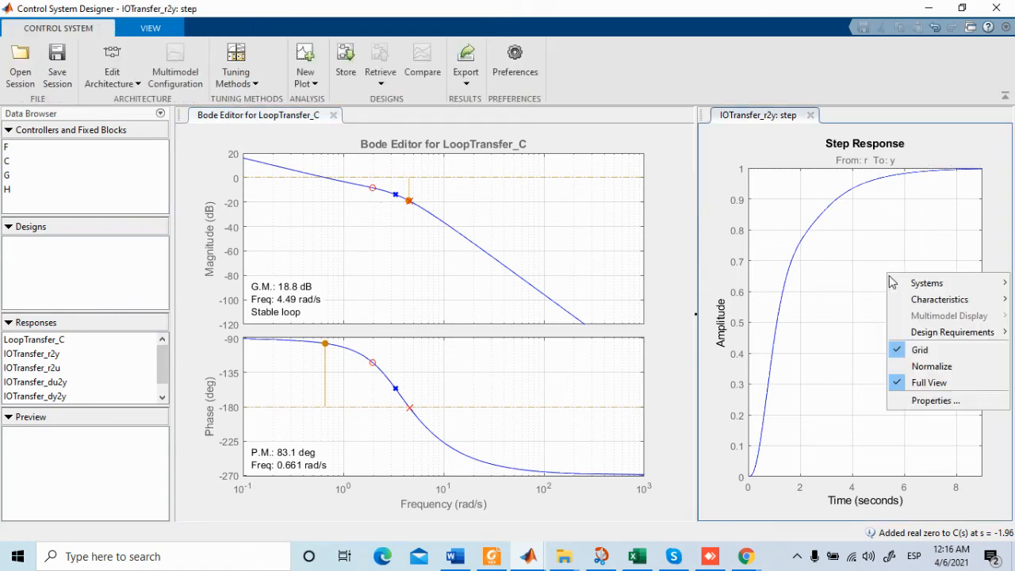
pyautogui.moveTo(918, 304)
pyautogui.click(865, 300)
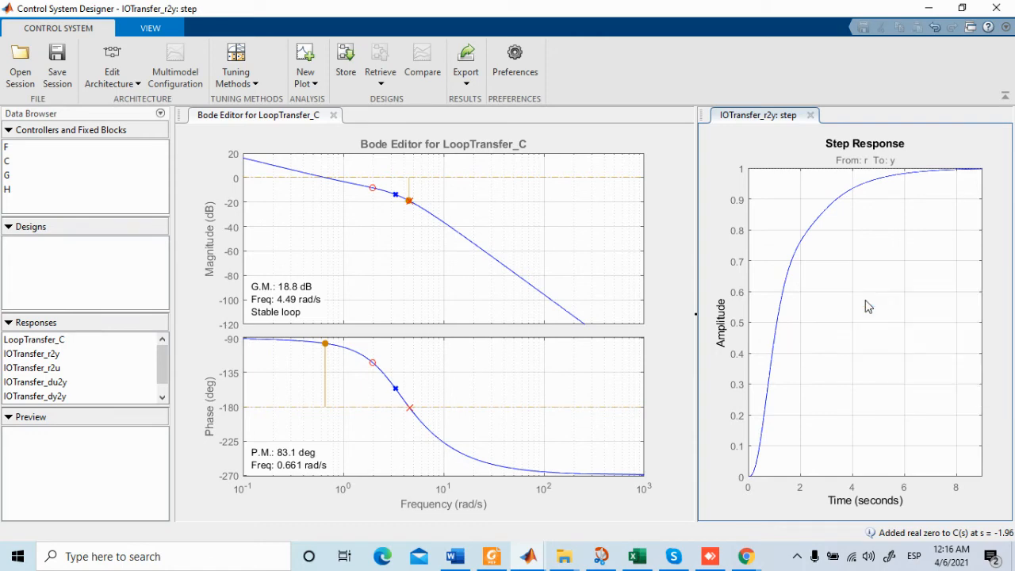
pyautogui.rightClick(847, 284)
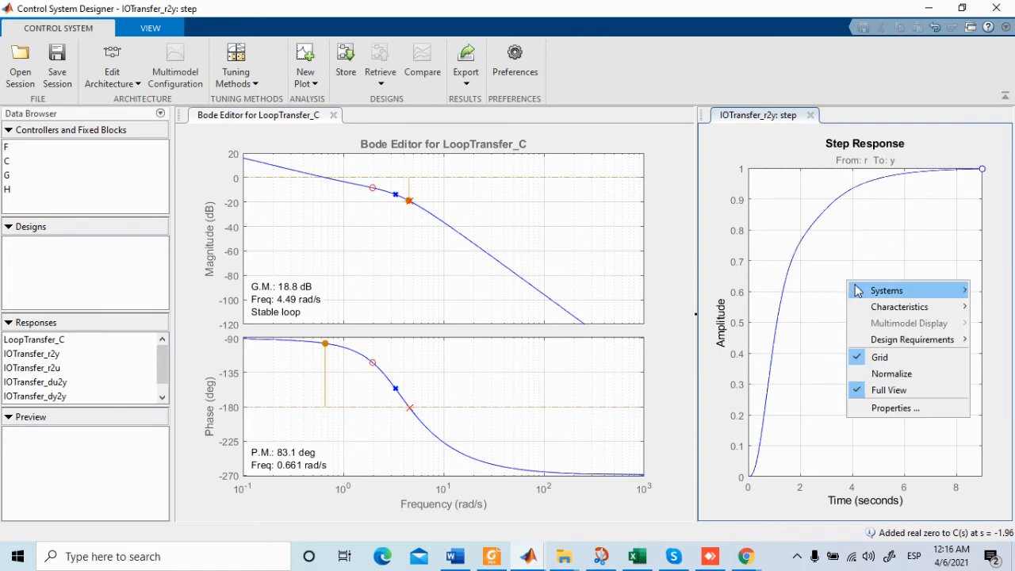
pyautogui.moveTo(870, 308)
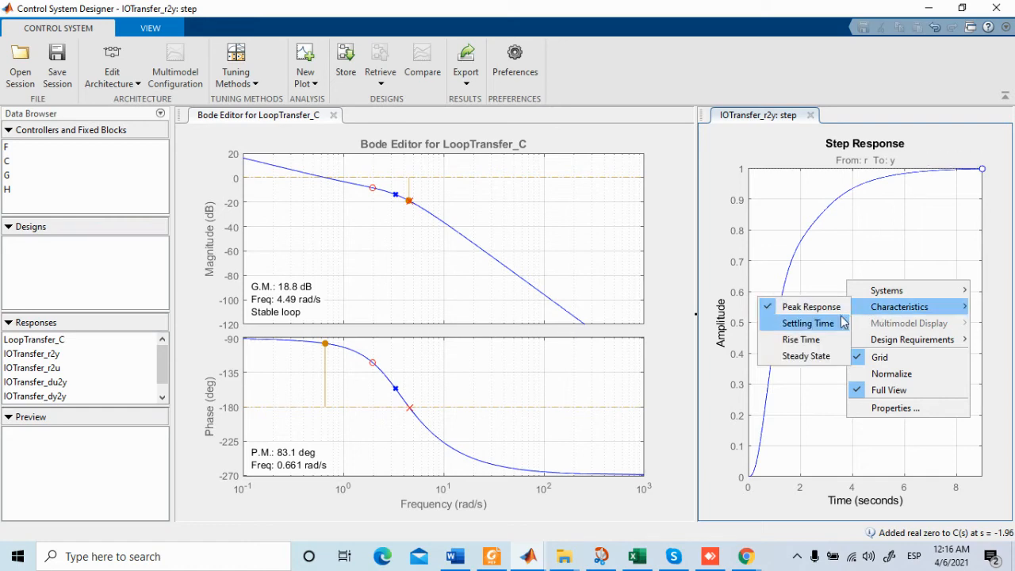
pyautogui.click(839, 323)
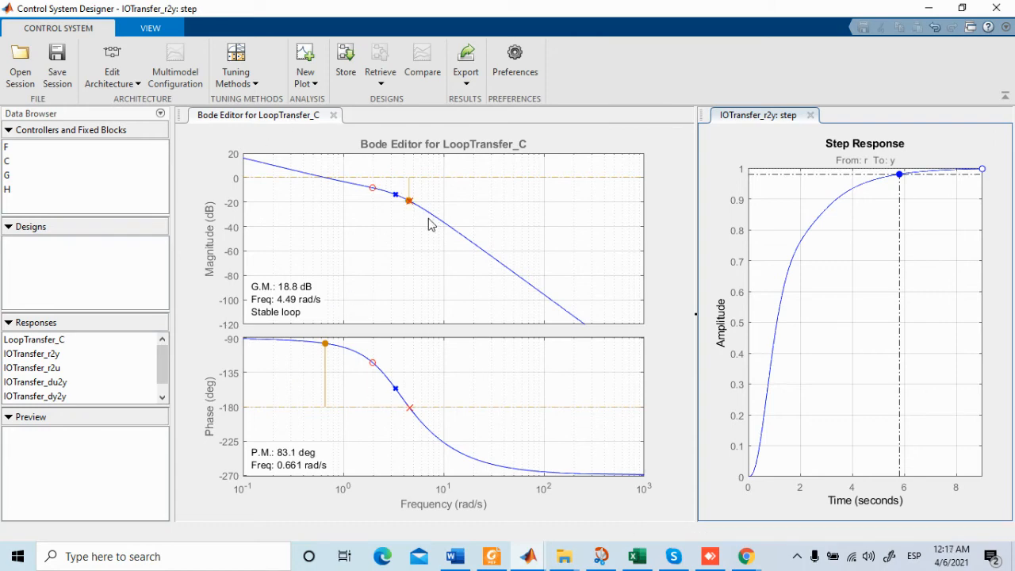
# - Raise the magnitude curve in the Bode Editor to bring the gain of compensator C to about 6.56
pyautogui.click(460, 232)
pyautogui.moveTo(460, 233); pyautogui.dragTo(458, 222)
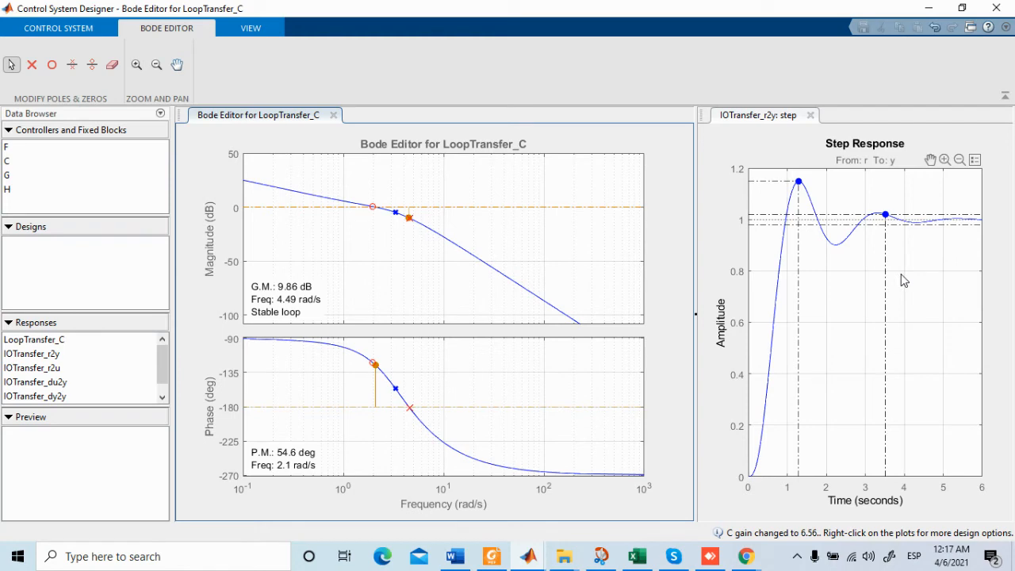
# - Move compensator C's real pole to about s = -12.2 in the Bode magnitude plot, checking the step response's overshoot and settling time
pyautogui.moveTo(798, 182)
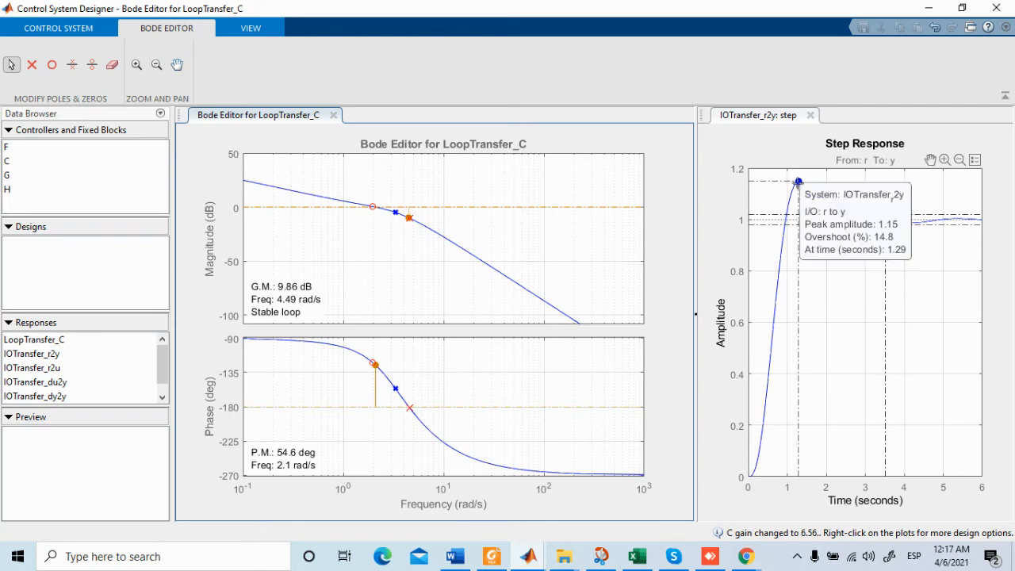
pyautogui.moveTo(885, 215)
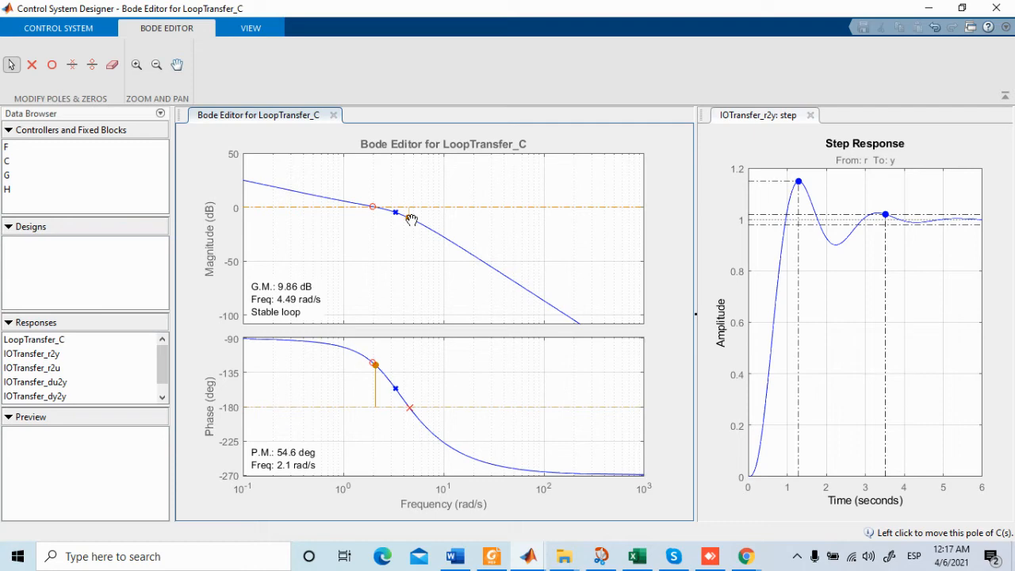
pyautogui.moveTo(410, 220); pyautogui.dragTo(438, 231)
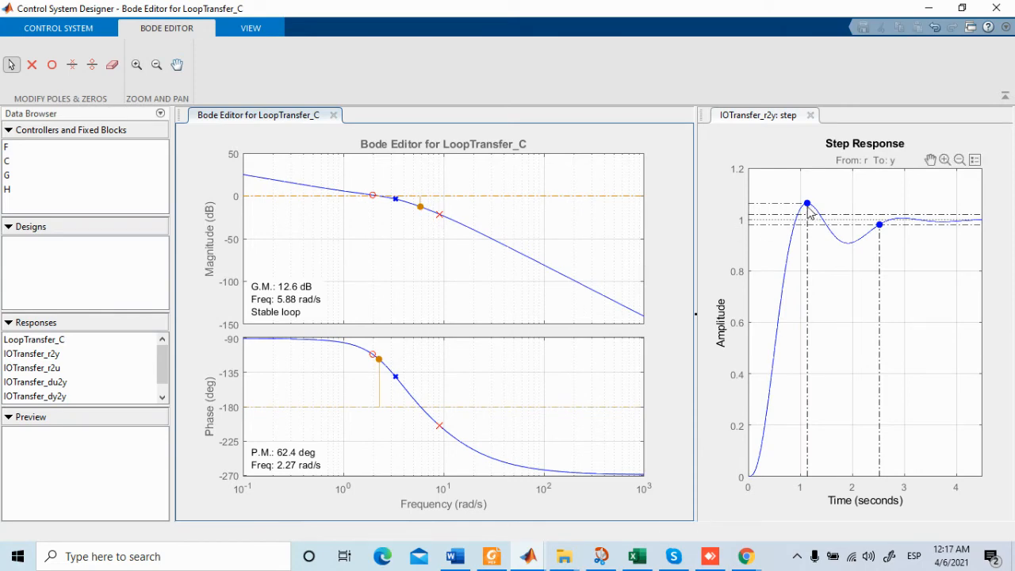
pyautogui.moveTo(807, 204)
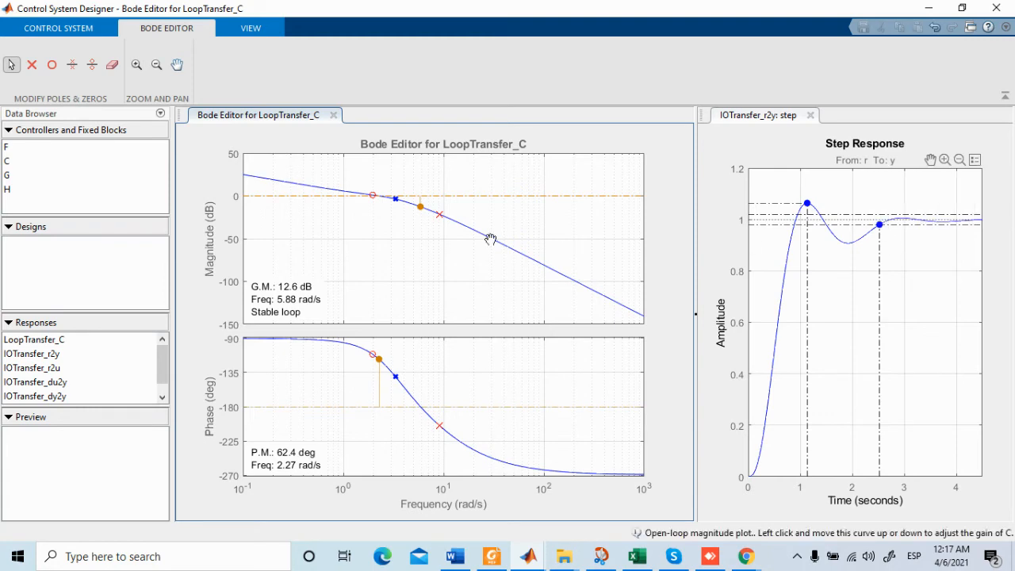
pyautogui.moveTo(438, 214); pyautogui.dragTo(443, 217)
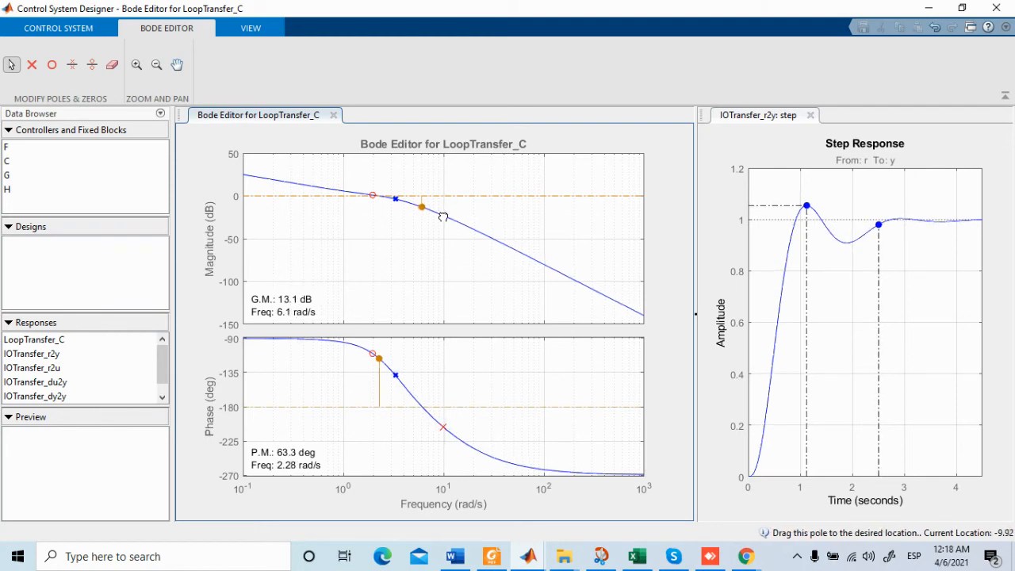
pyautogui.moveTo(878, 225)
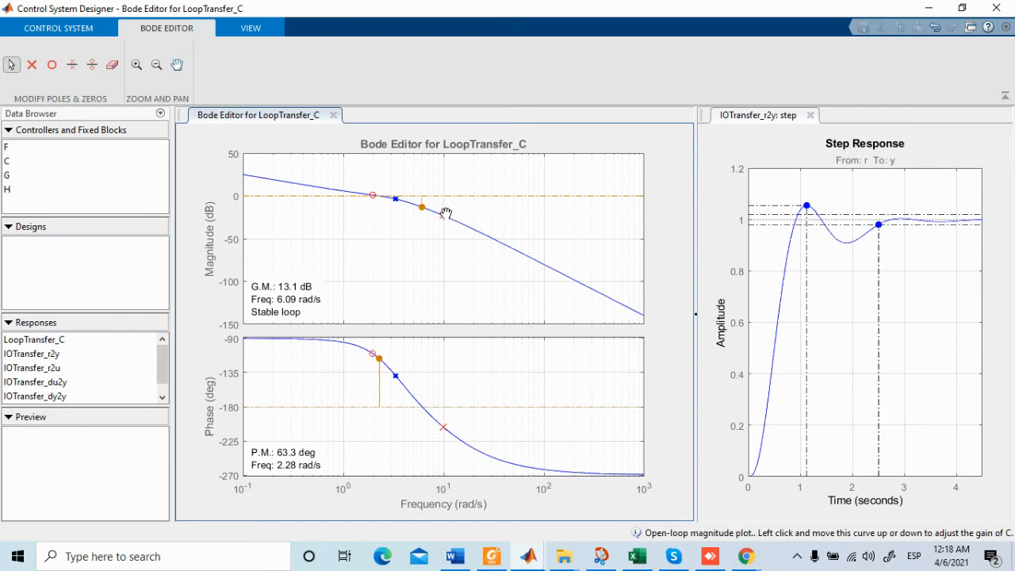
pyautogui.moveTo(446, 214); pyautogui.dragTo(452, 218)
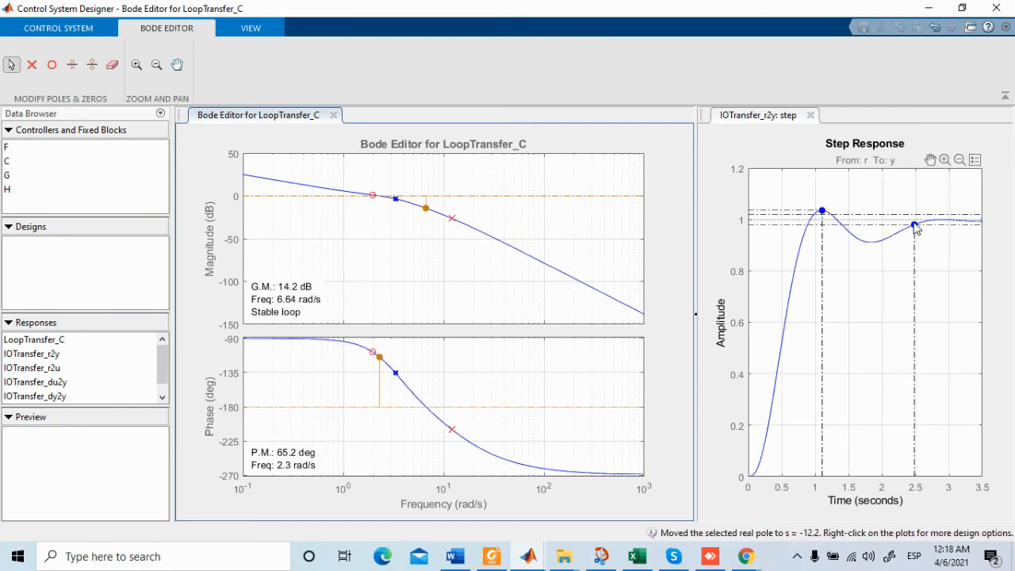
pyautogui.moveTo(914, 224)
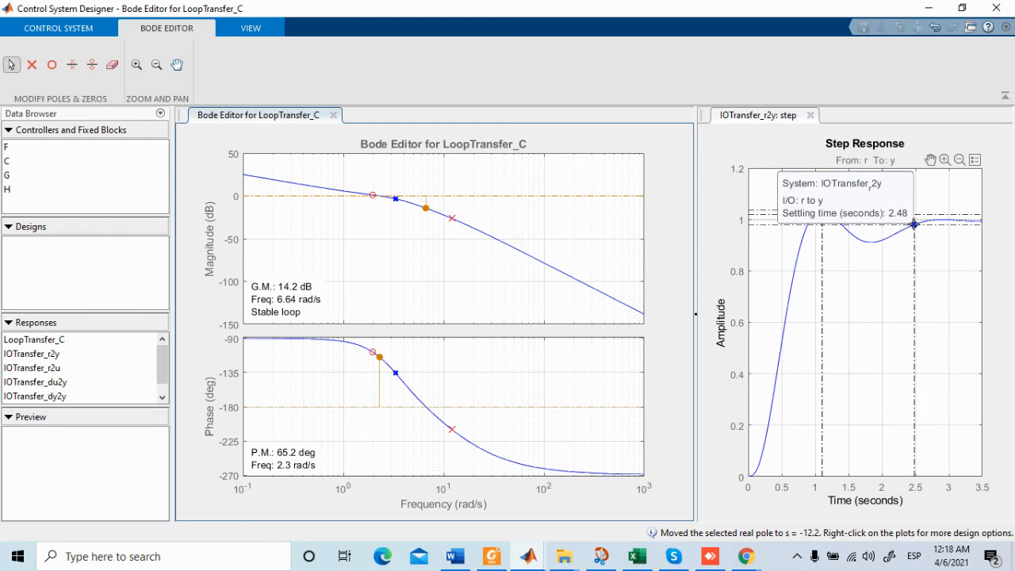
# - Preview compensator C and raise its gain to about 22.6, checking the peak response and settling time on the step plot
pyautogui.click(10, 162)
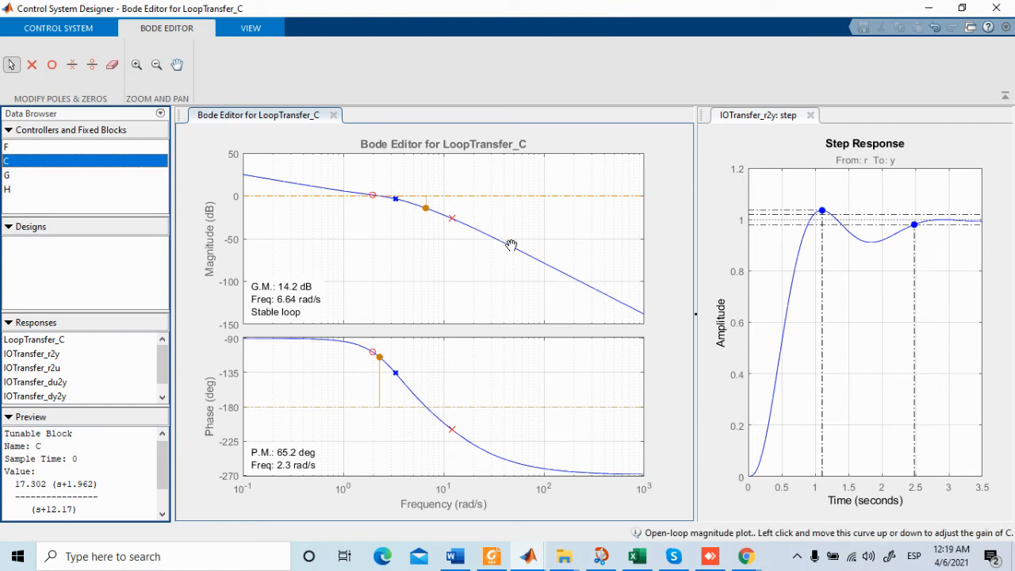
pyautogui.moveTo(511, 245); pyautogui.dragTo(509, 243)
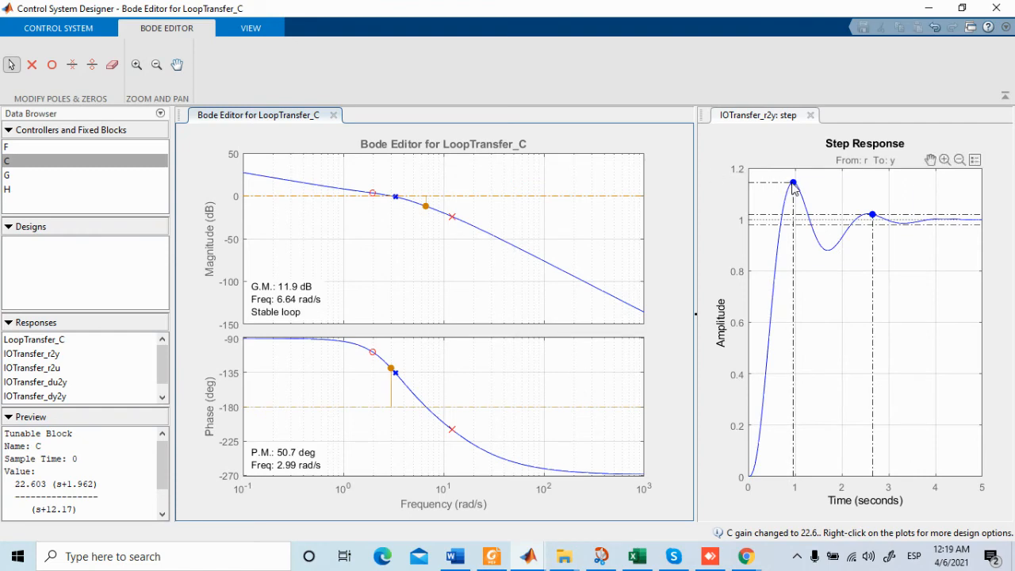
pyautogui.click(793, 184)
pyautogui.moveTo(872, 215)
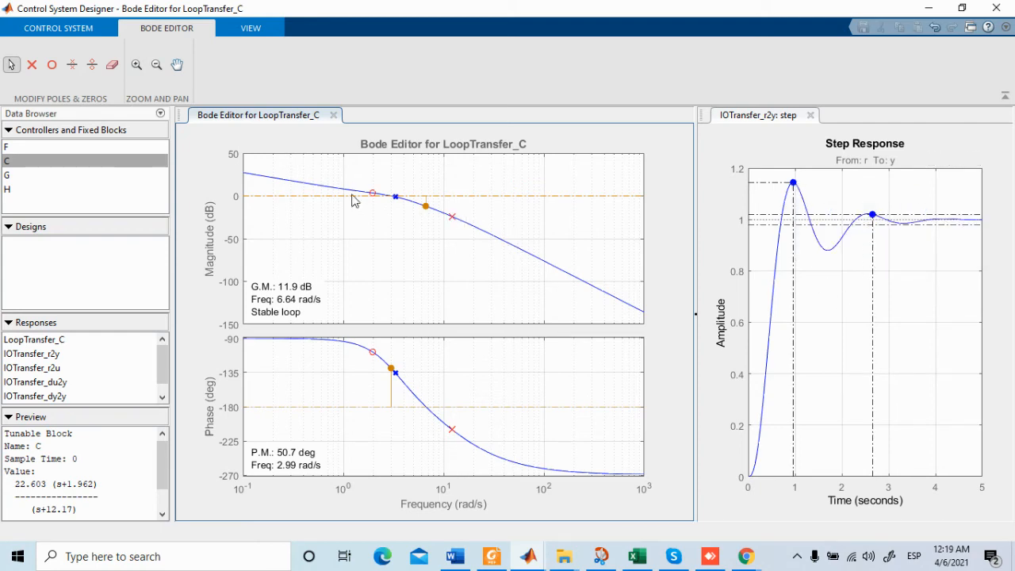
# - Move compensator C's zero to about s = -2.45 and its pole to about s = -14.43, checking settling time and overshoot
pyautogui.moveTo(371, 193)
pyautogui.mouseDown()
pyautogui.moveTo(361, 191)
pyautogui.moveTo(382, 195)
pyautogui.mouseUp()
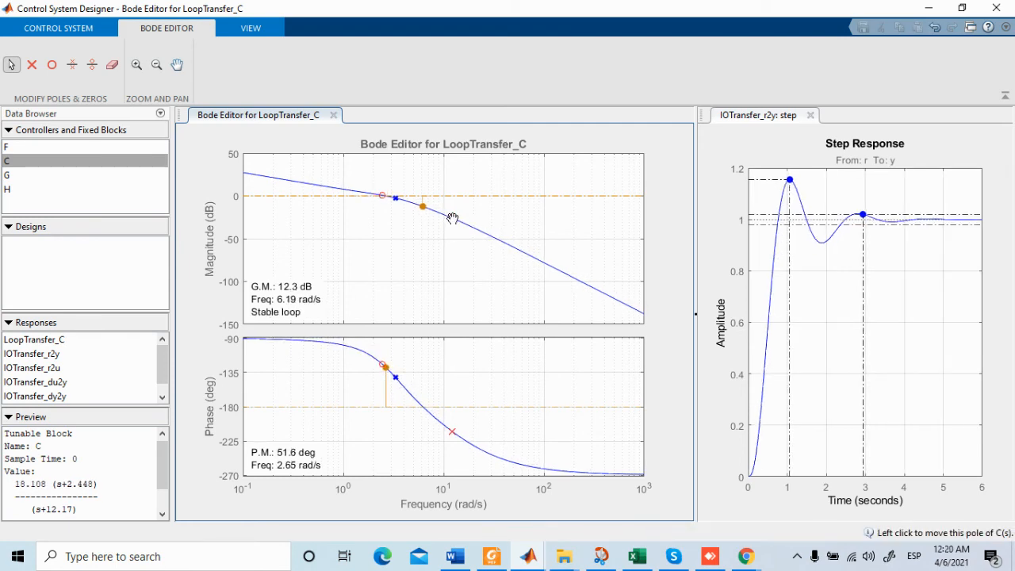
pyautogui.moveTo(451, 217); pyautogui.dragTo(459, 220)
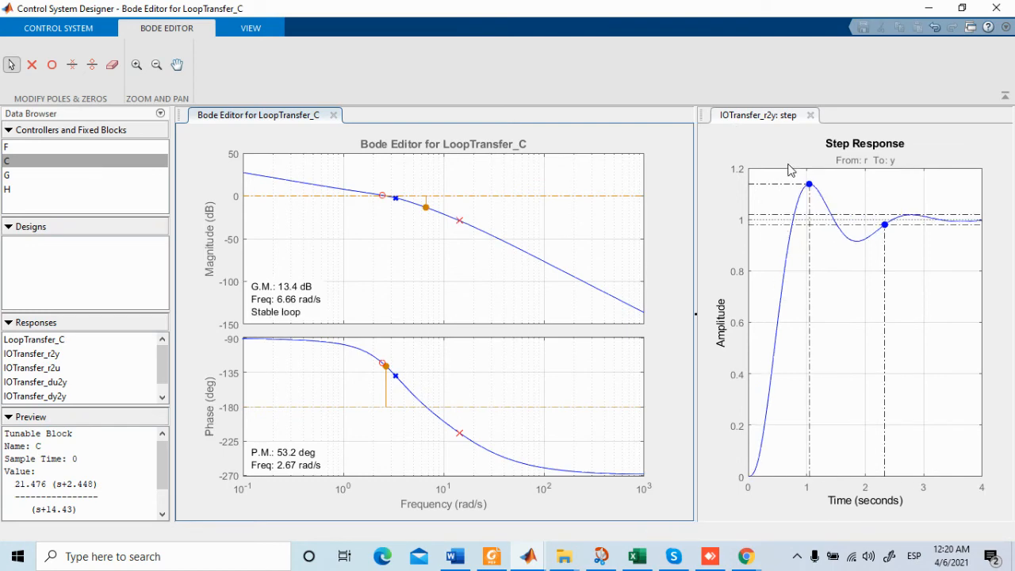
pyautogui.moveTo(887, 227)
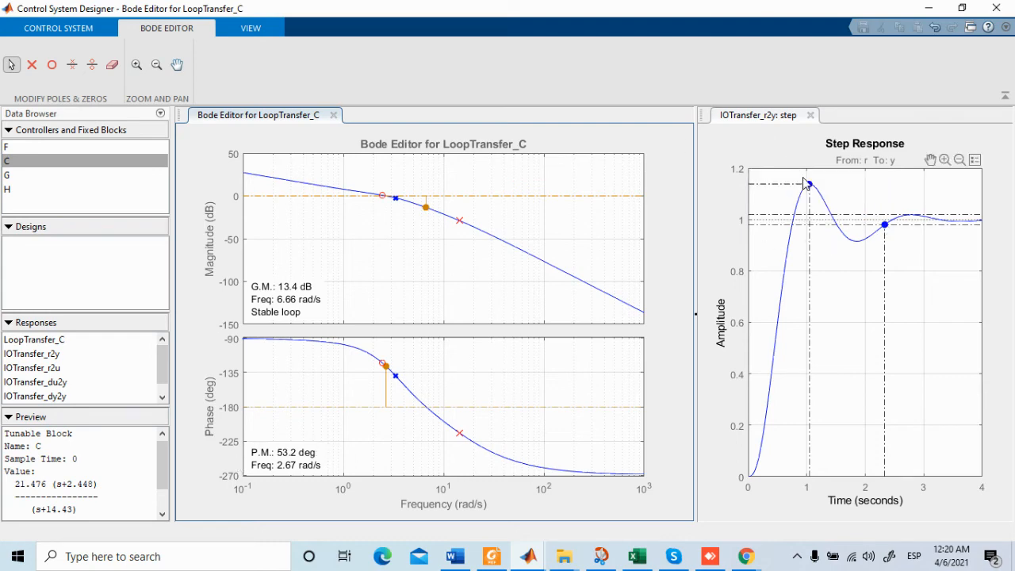
pyautogui.moveTo(808, 184)
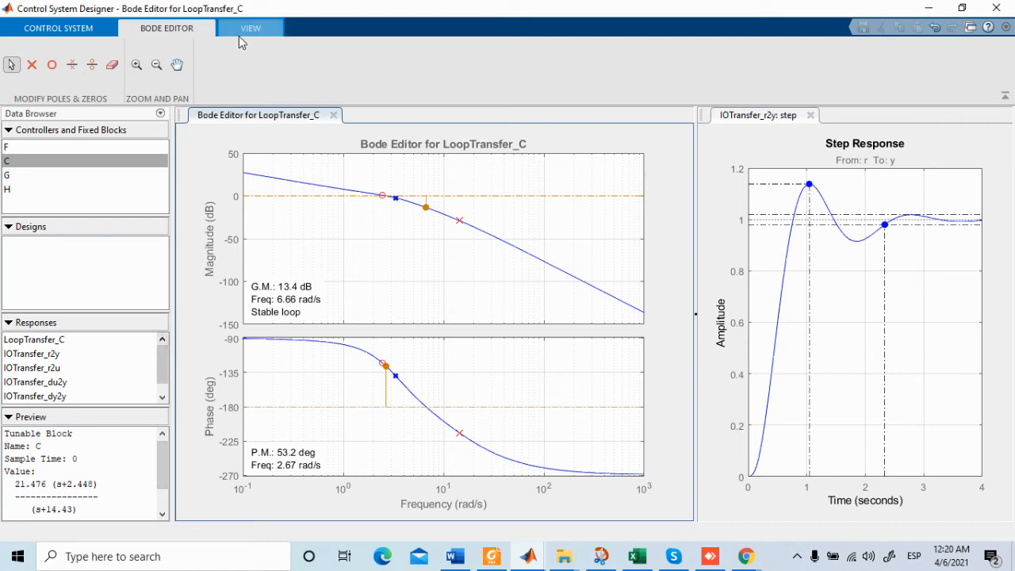
# - Export the tuned compensator C from the current design to the MATLAB workspace
pyautogui.click(262, 29)
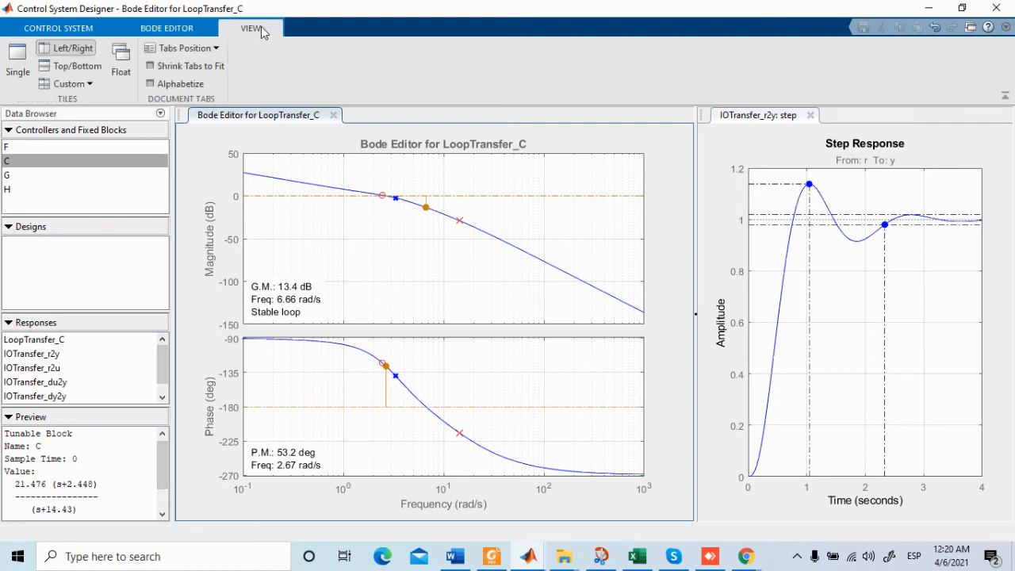
pyautogui.click(179, 28)
pyautogui.click(83, 27)
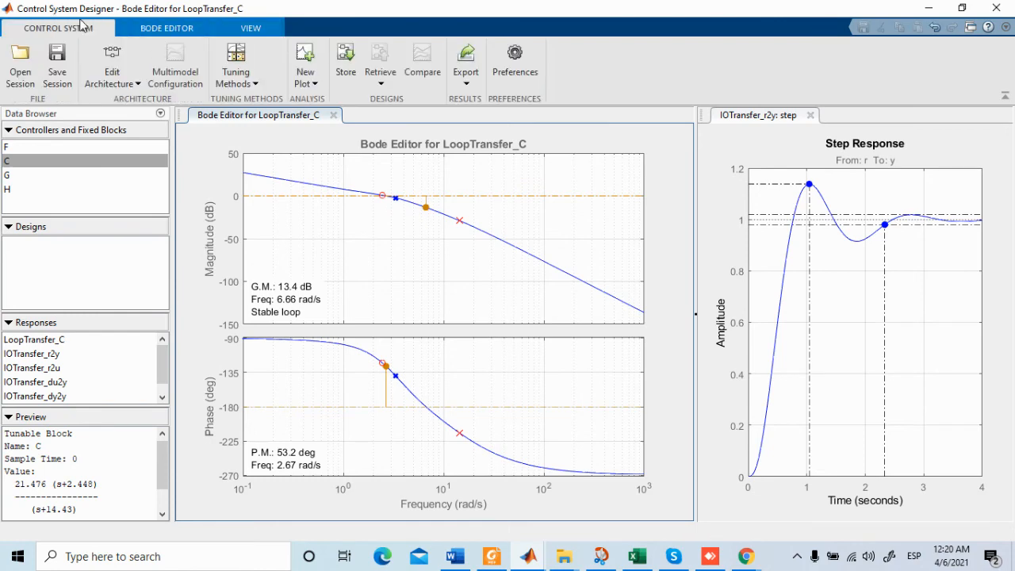
pyautogui.click(468, 79)
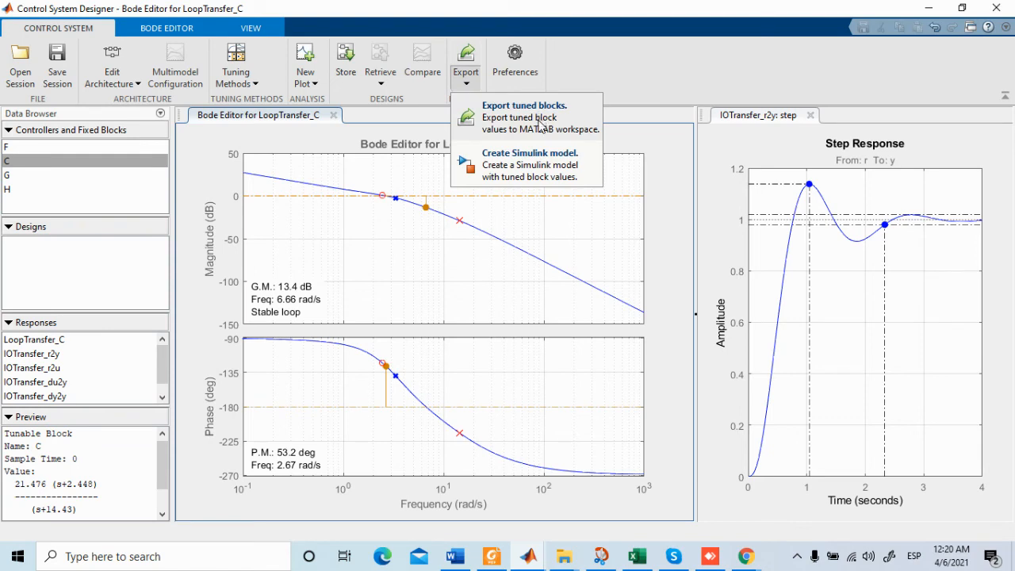
pyautogui.click(516, 119)
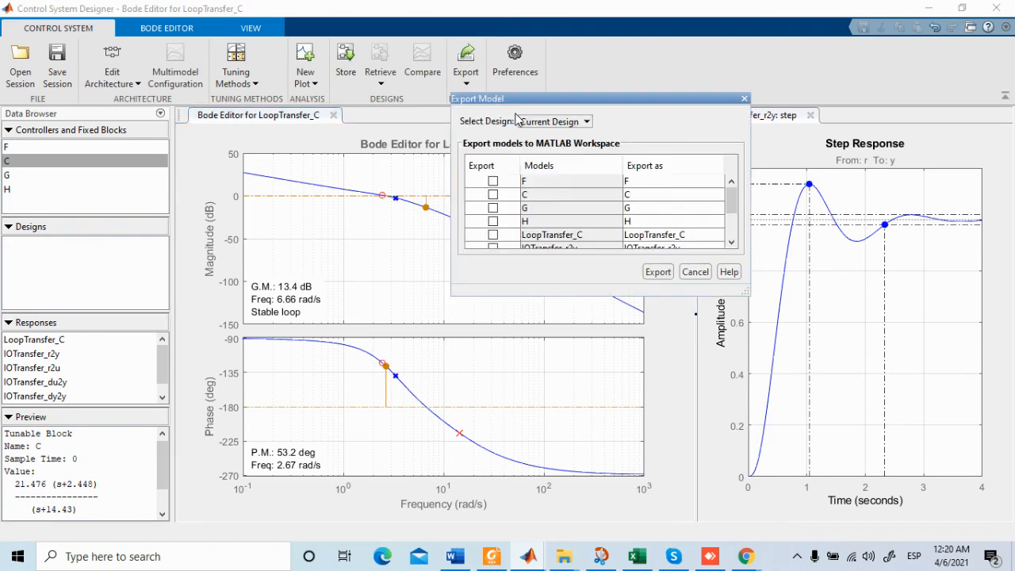
pyautogui.click(493, 194)
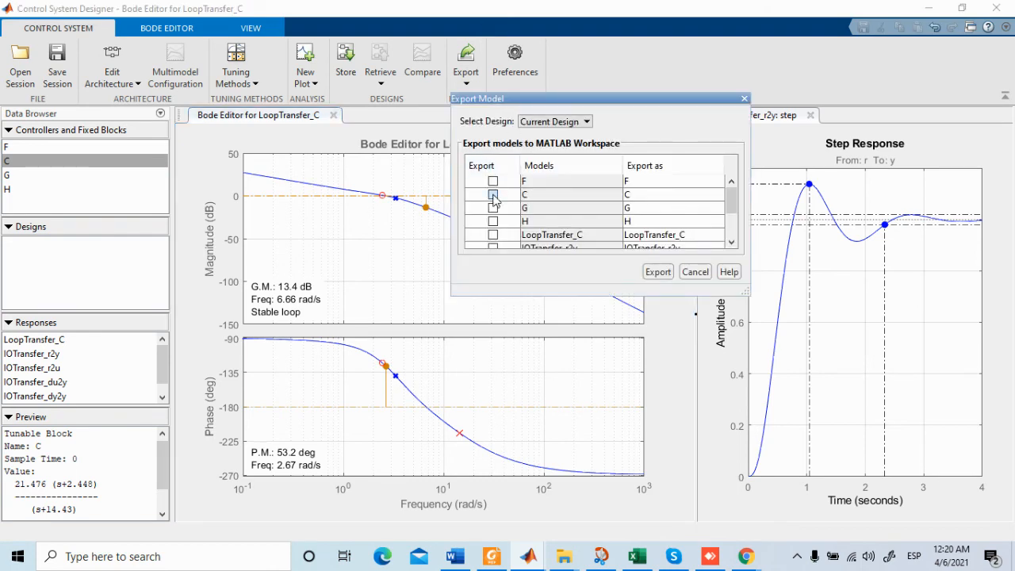
pyautogui.click(659, 272)
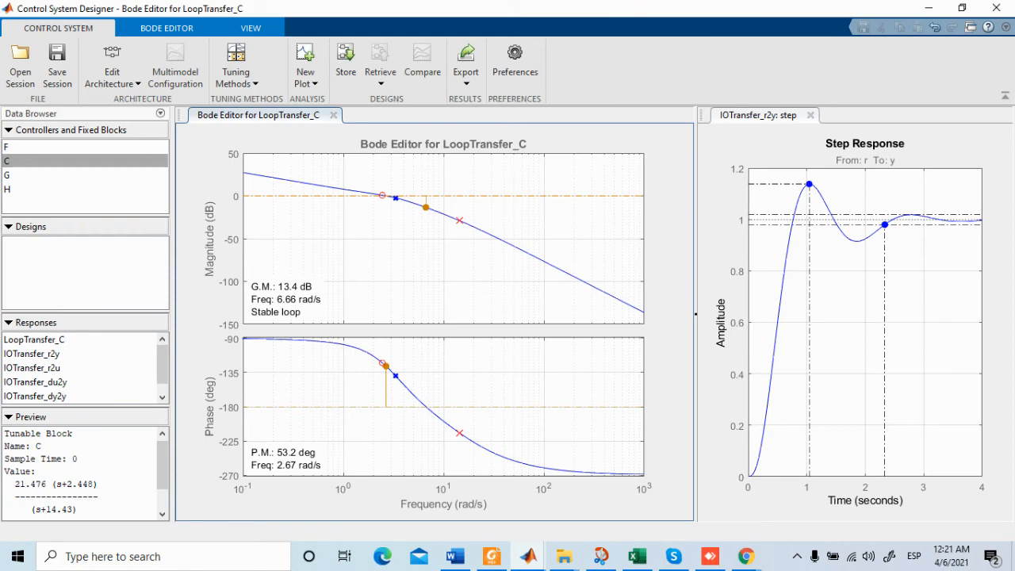
# - Maximize the main MATLAB window and display the exported compensator C in the Command Window
pyautogui.moveTo(0, 0); pyautogui.dragTo(549, 81)
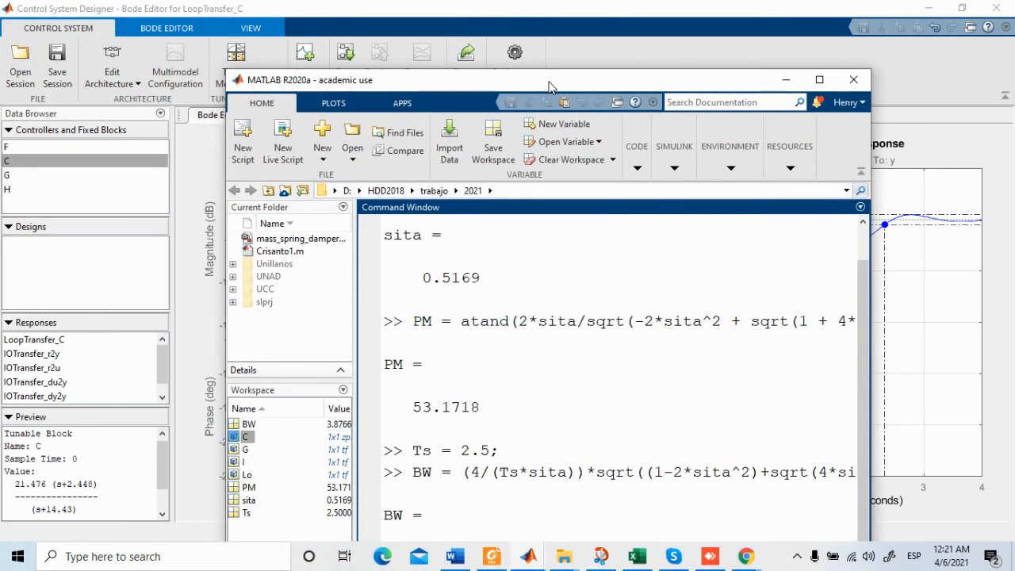
pyautogui.doubleClick(549, 81)
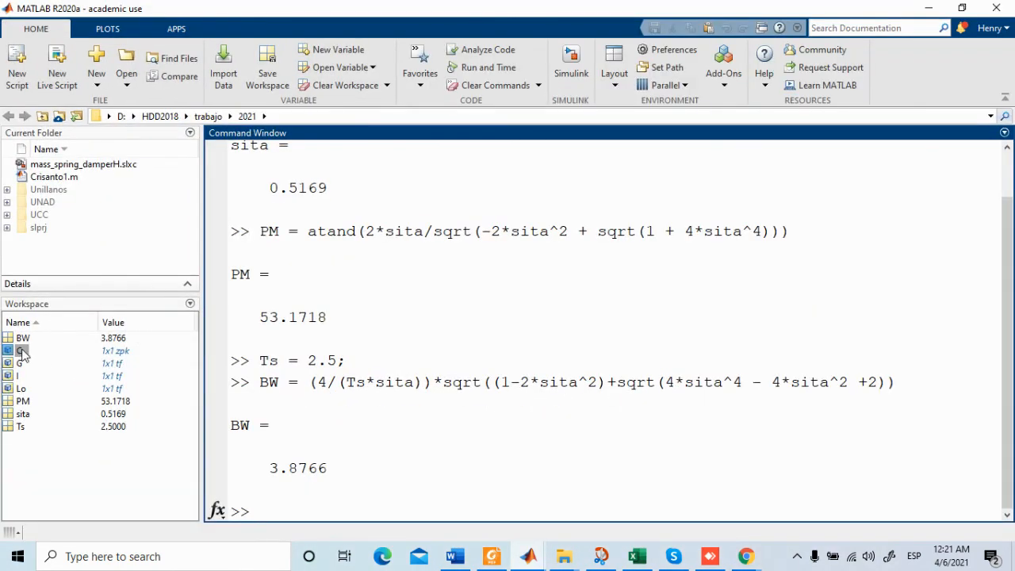
pyautogui.click(379, 504)
pyautogui.write('C')
pyautogui.press('Return')
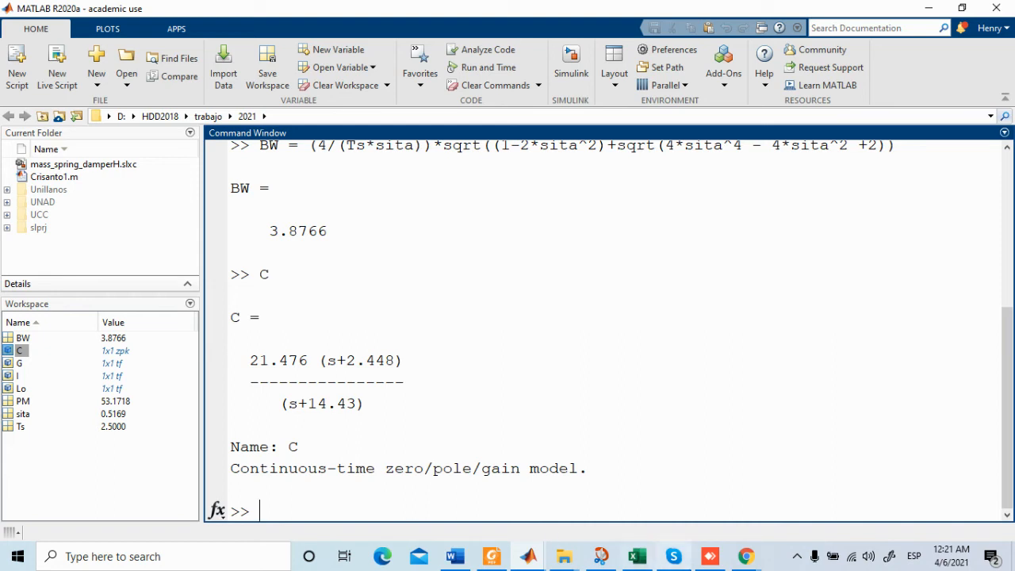
# - Switch to AnyDesk, dismiss the closed-connection notice and reconnect to the first recent remote desk to show the block diagram
pyautogui.click(710, 557)
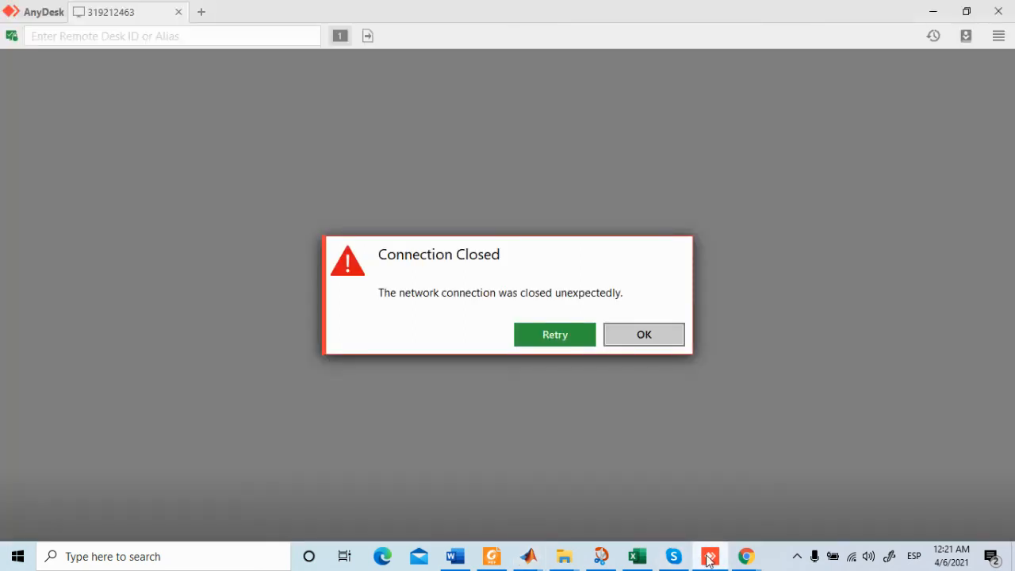
pyautogui.click(639, 336)
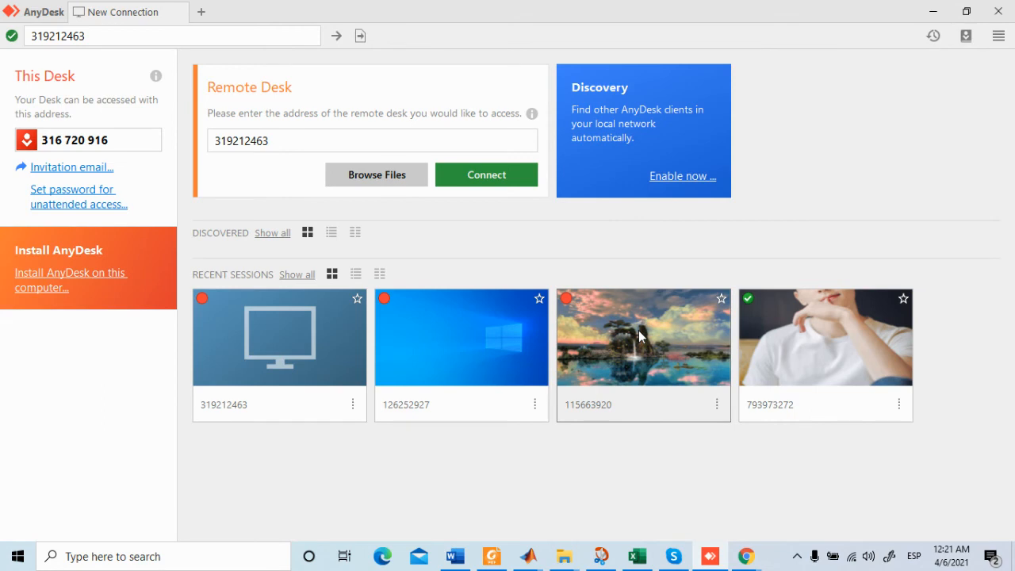
pyautogui.click(270, 362)
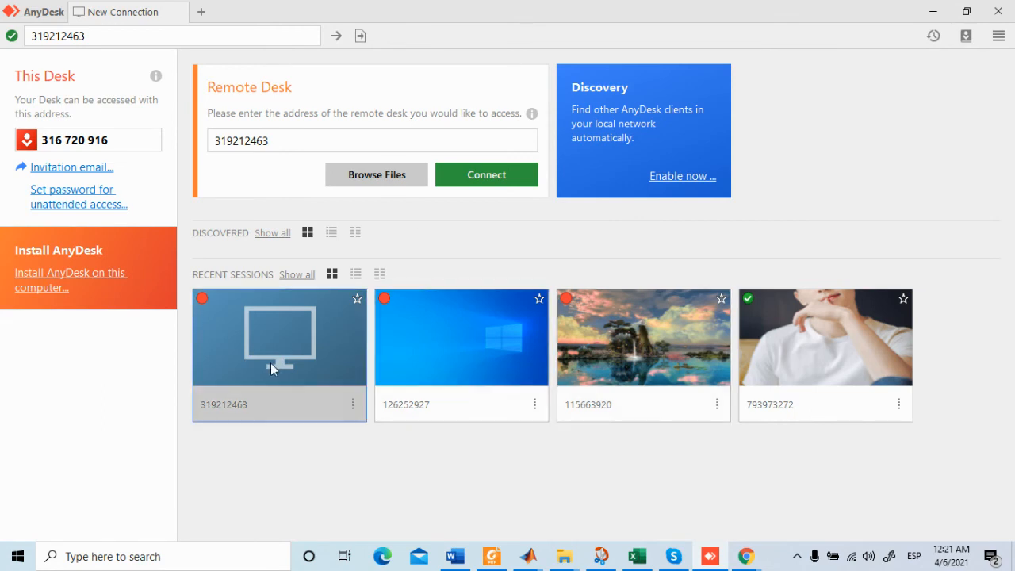
pyautogui.click(491, 178)
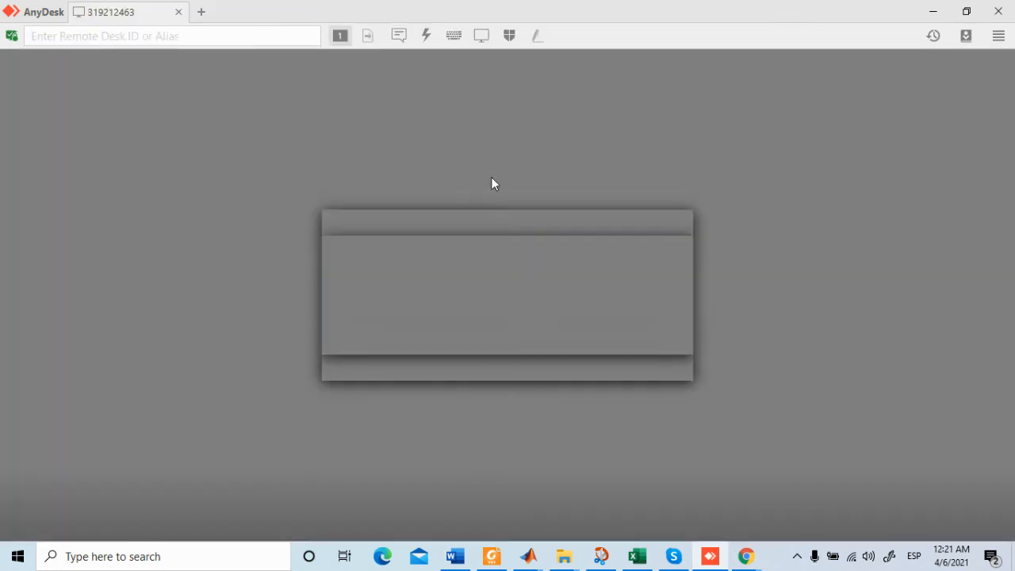
pyautogui.click(645, 361)
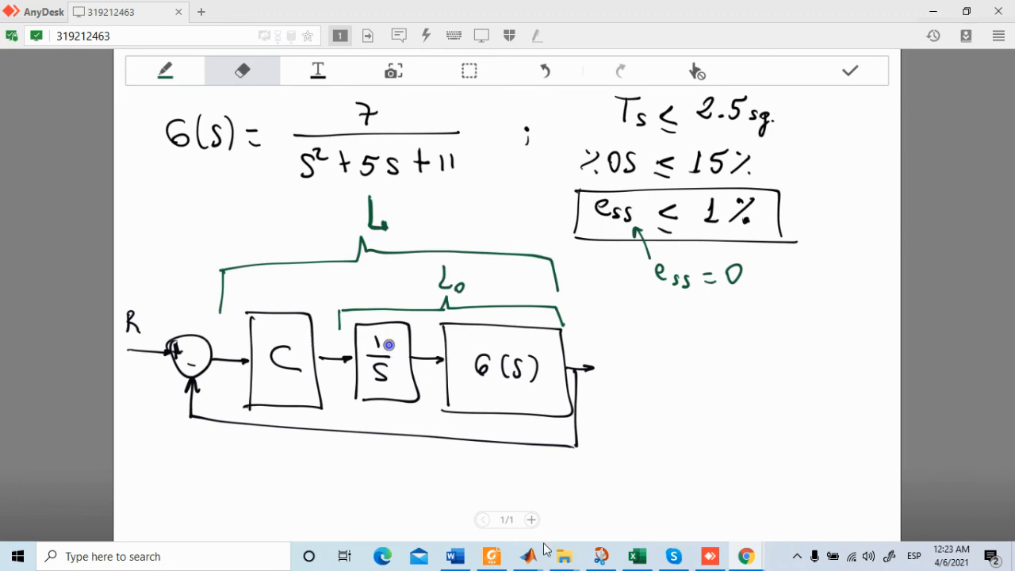
# - Return to the main MATLAB window and compute the loop transfer function L = C*Lo, briefly substituting I*G for Lo before restoring it
pyautogui.moveTo(537, 561)
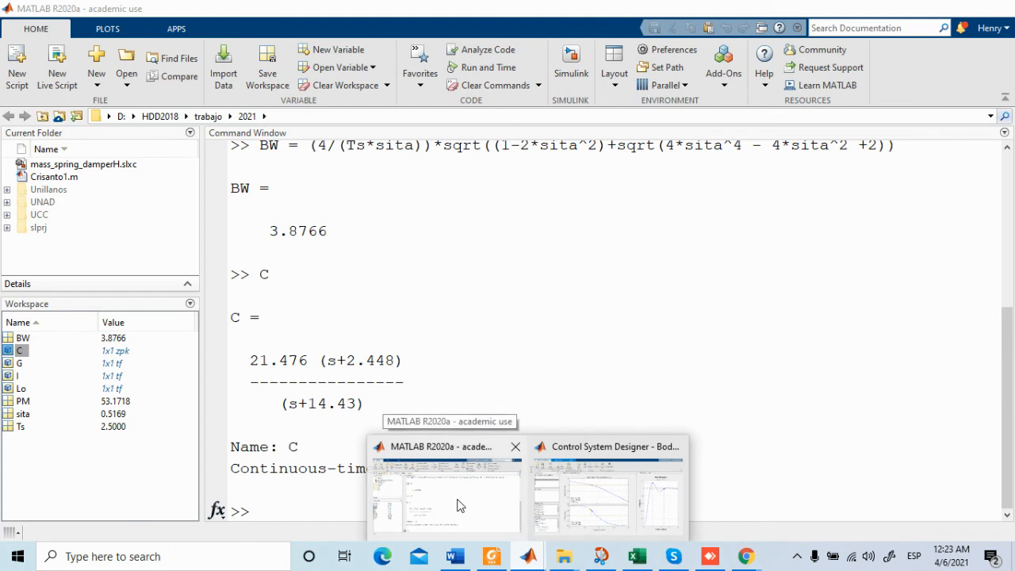
pyautogui.click(459, 500)
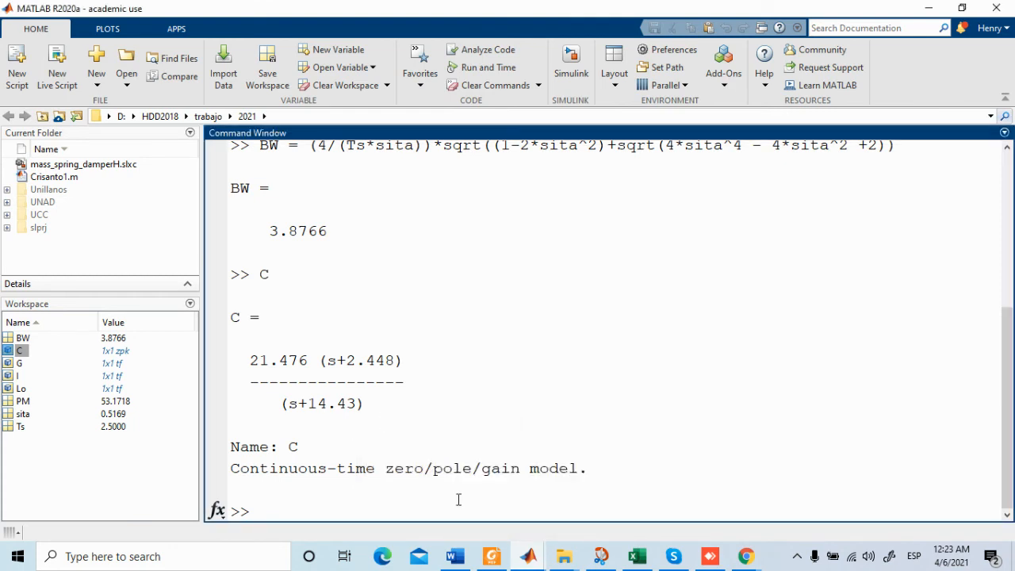
pyautogui.write('L = C*Lo')
pyautogui.hotkey('ctrl', 'shift', 'Left')
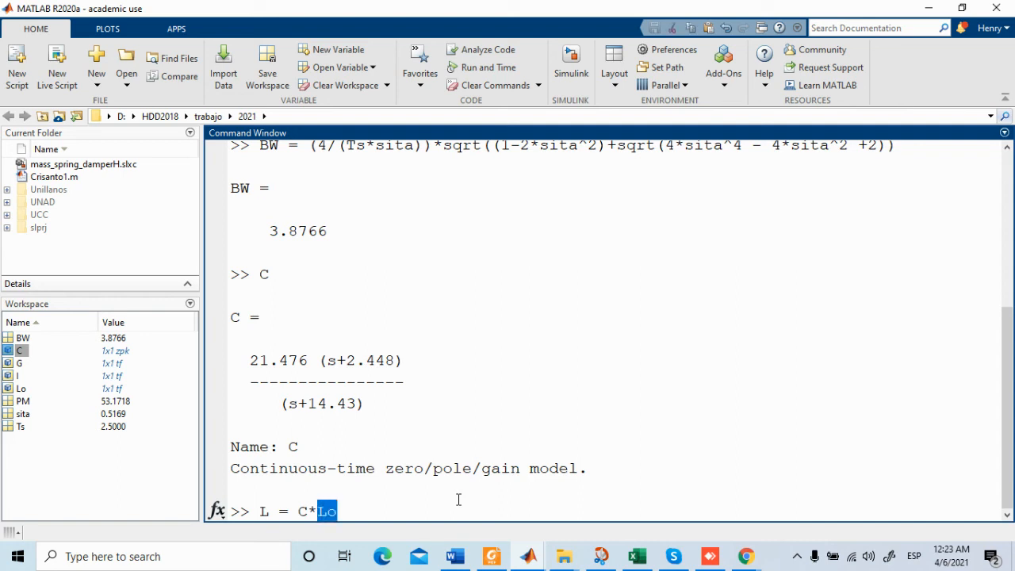
pyautogui.click(459, 499)
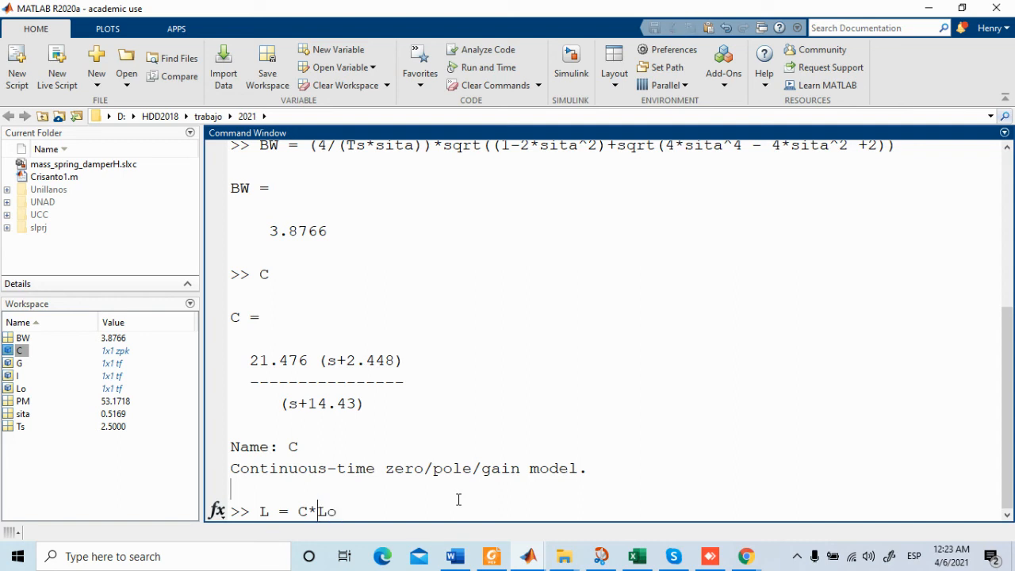
pyautogui.hotkey('shift', 'Right')
pyautogui.hotkey('shift', 'Right')
pyautogui.click(452, 502)
pyautogui.press('BackSpace')
pyautogui.press('BackSpace')
pyautogui.write('I*G')
pyautogui.press('BackSpace')
pyautogui.press('BackSpace')
pyautogui.press('BackSpace')
pyautogui.write('Lo')
pyautogui.press('Return')
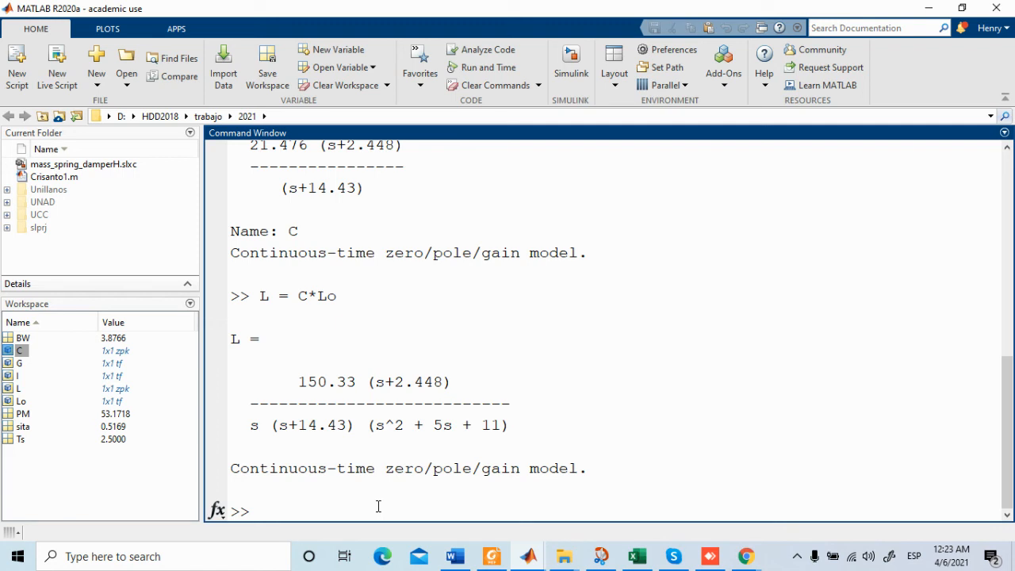
# - Compute the closed-loop transfer function T = feedback(L,1) in the Command Window
pyautogui.write('T =')
pyautogui.press('Up')
pyautogui.press('Left')
pyautogui.press('Left')
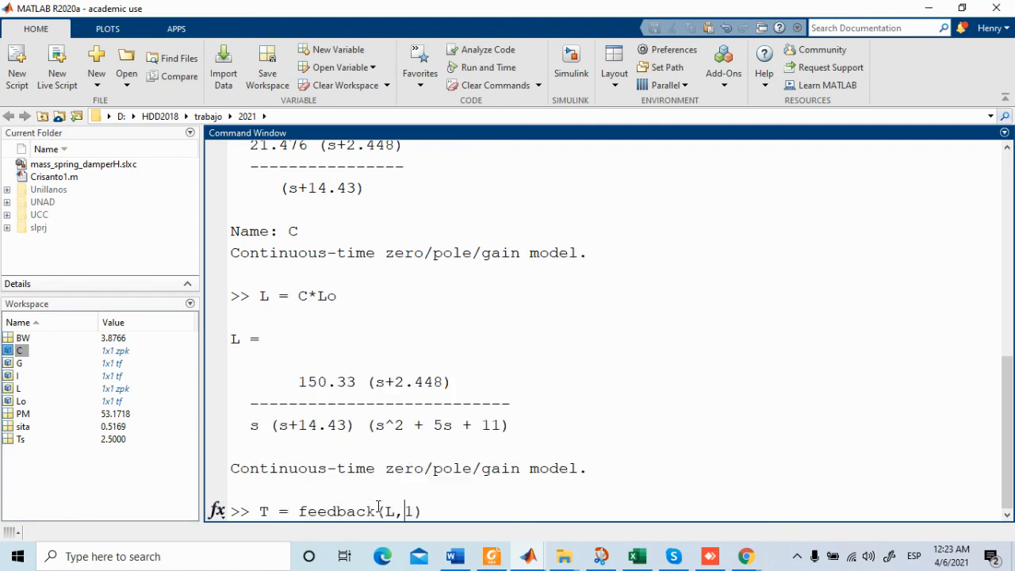
pyautogui.press('Right')
pyautogui.press('Right')
pyautogui.doubleClick(409, 512)
pyautogui.click(429, 511)
pyautogui.press('Return')
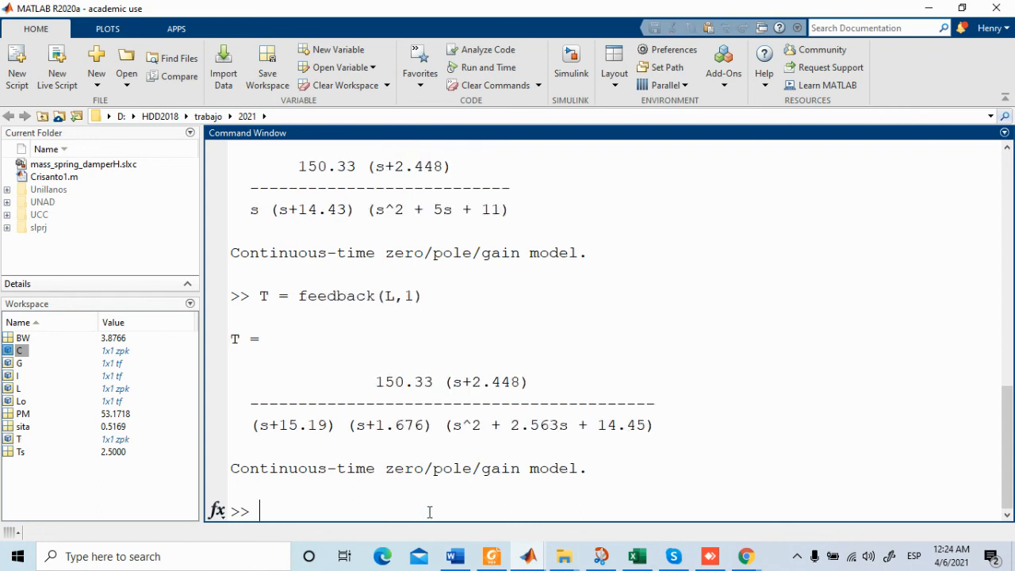
# - Plot the step response of T and maximize the figure window
pyautogui.write('step(T)')
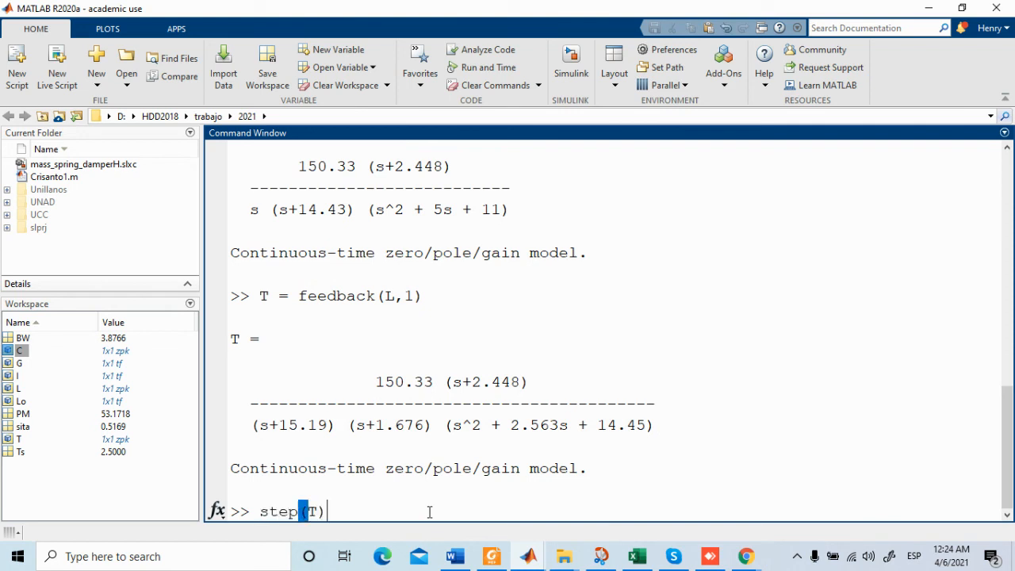
pyautogui.press('Return')
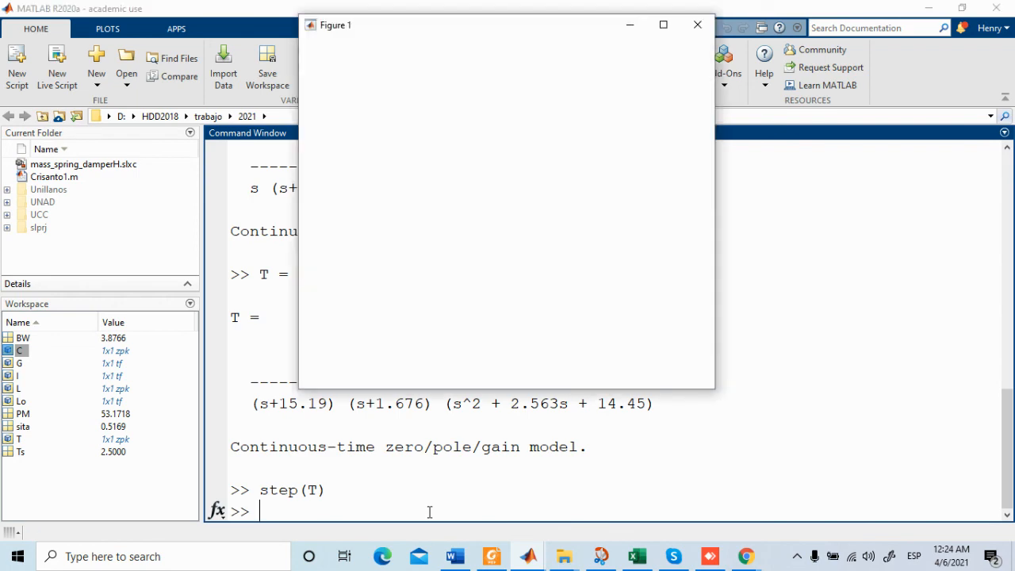
pyautogui.click(662, 26)
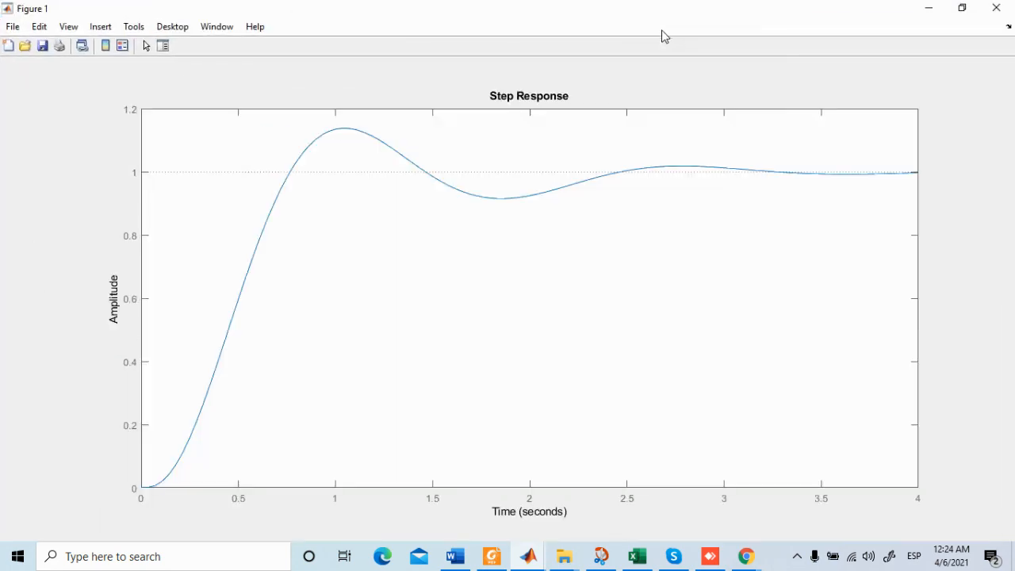
# - Mark the peak response and settling time characteristics on the step response plot
pyautogui.rightClick(529, 256)
pyautogui.press('Down')
pyautogui.press('Down')
pyautogui.press('Right')
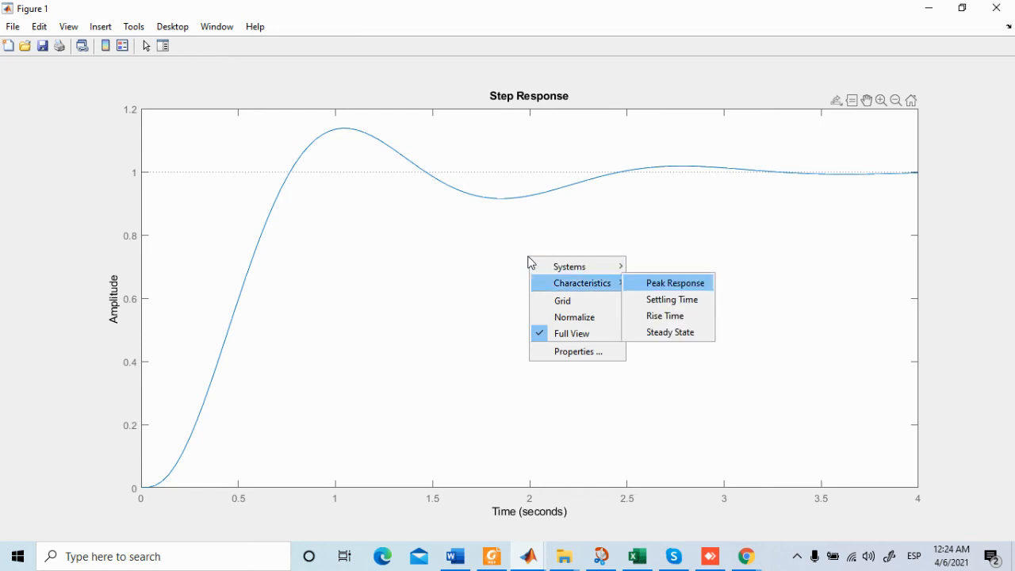
pyautogui.press('Return')
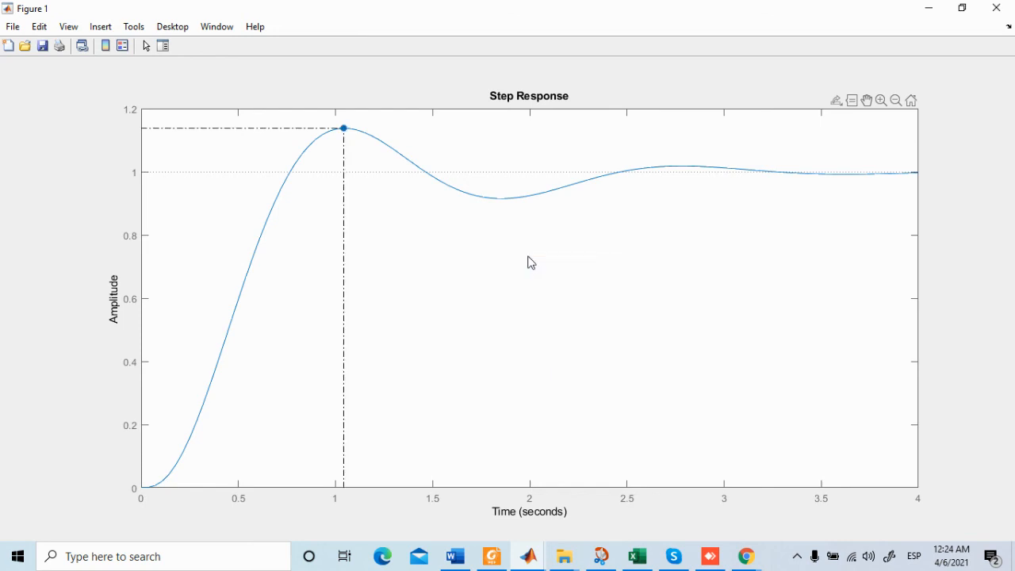
pyautogui.rightClick(529, 257)
pyautogui.moveTo(575, 286)
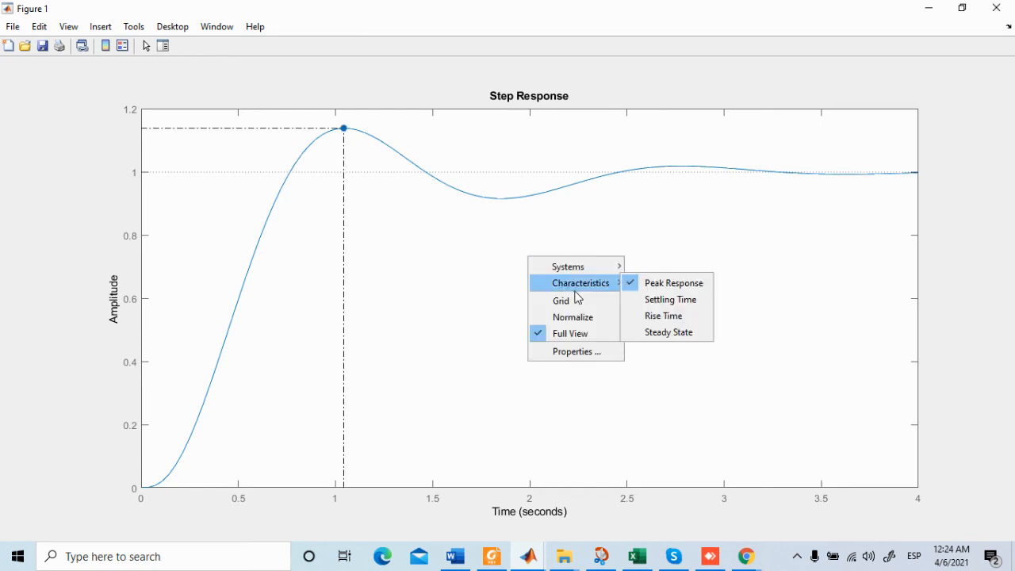
pyautogui.click(680, 301)
# - Mark the steady state on the step response plot and check the final value at its marker
pyautogui.rightClick(763, 290)
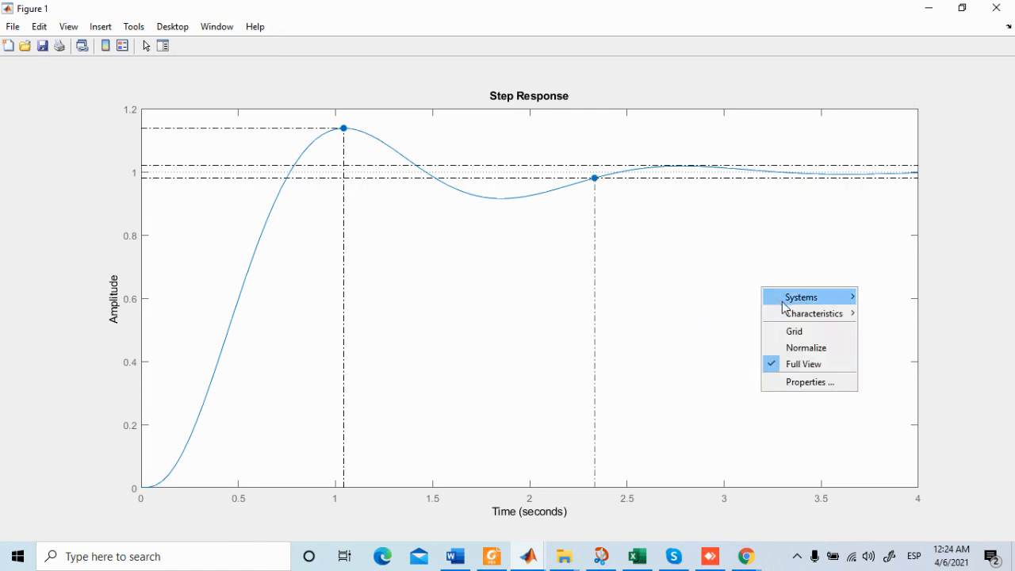
pyautogui.moveTo(793, 318)
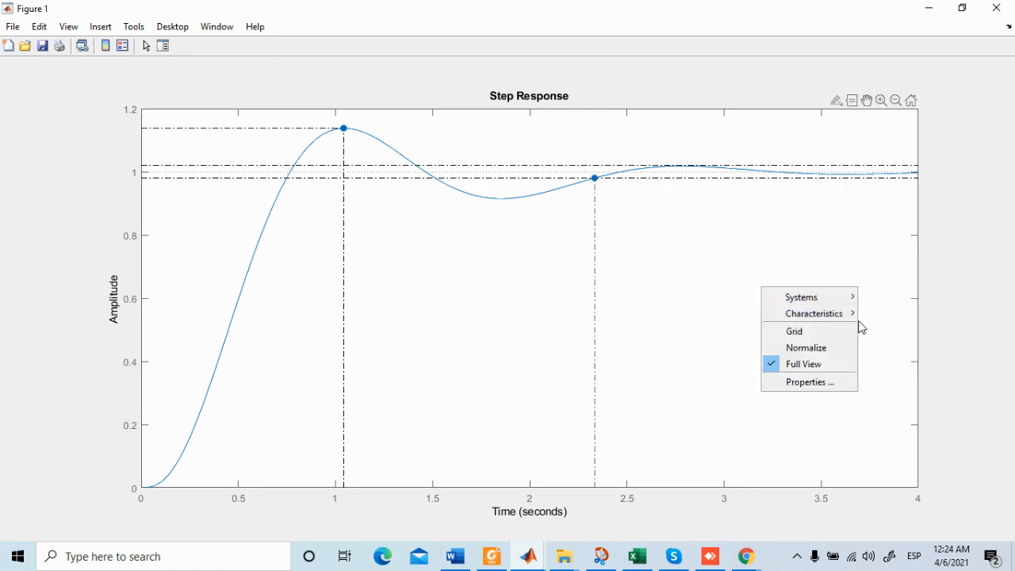
pyautogui.click(909, 363)
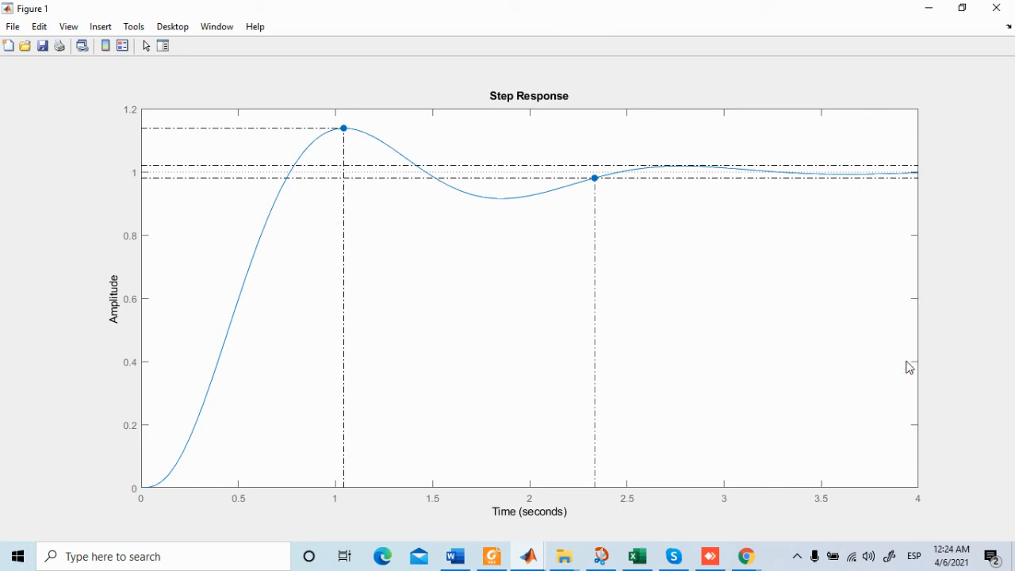
pyautogui.moveTo(921, 178)
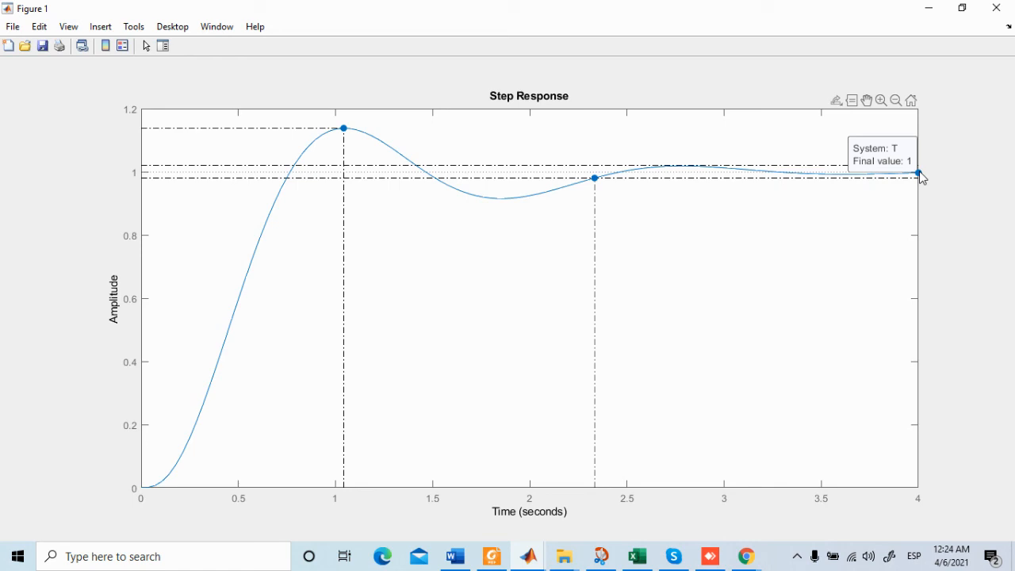
# - Pin data labels on the settling time and peak response markers to check both against the specifications
pyautogui.moveTo(595, 179)
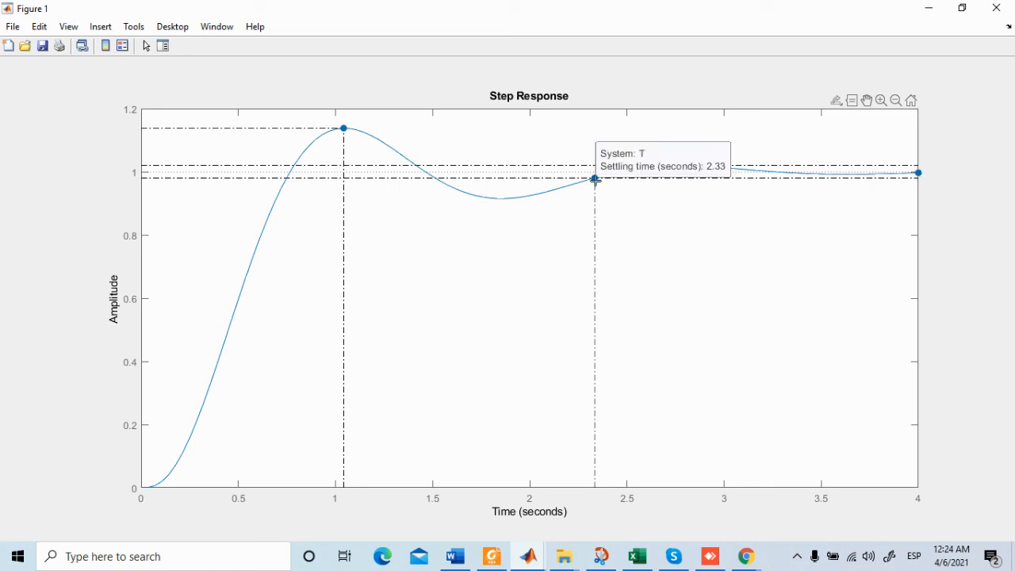
pyautogui.click(594, 178)
pyautogui.click(595, 178)
pyautogui.click(594, 177)
pyautogui.click(343, 128)
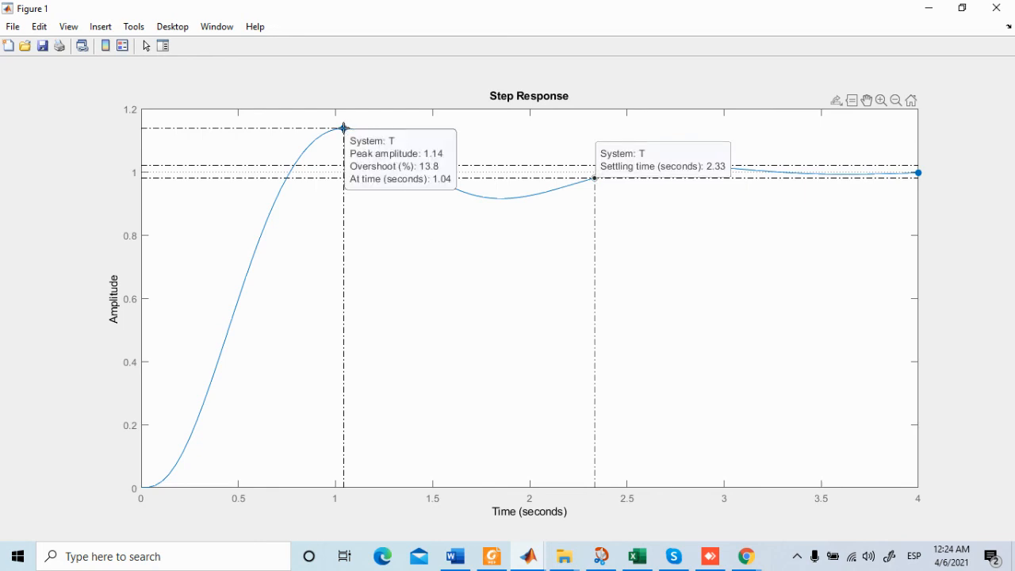